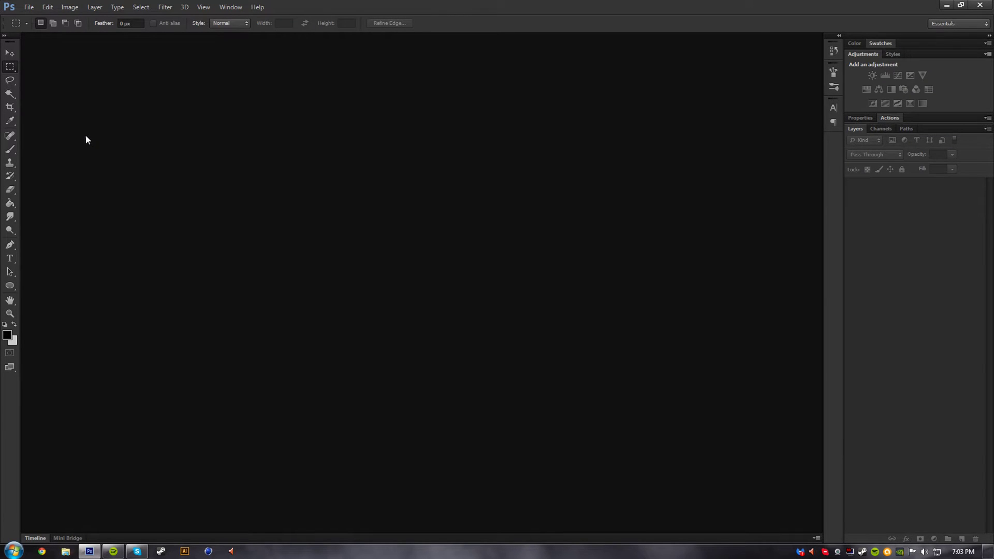
click(9, 81)
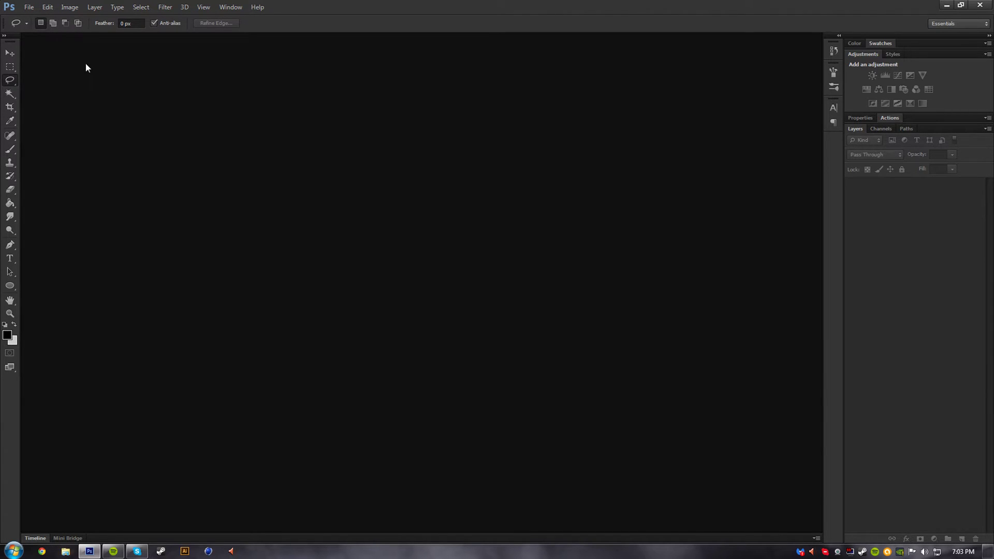
click(29, 8)
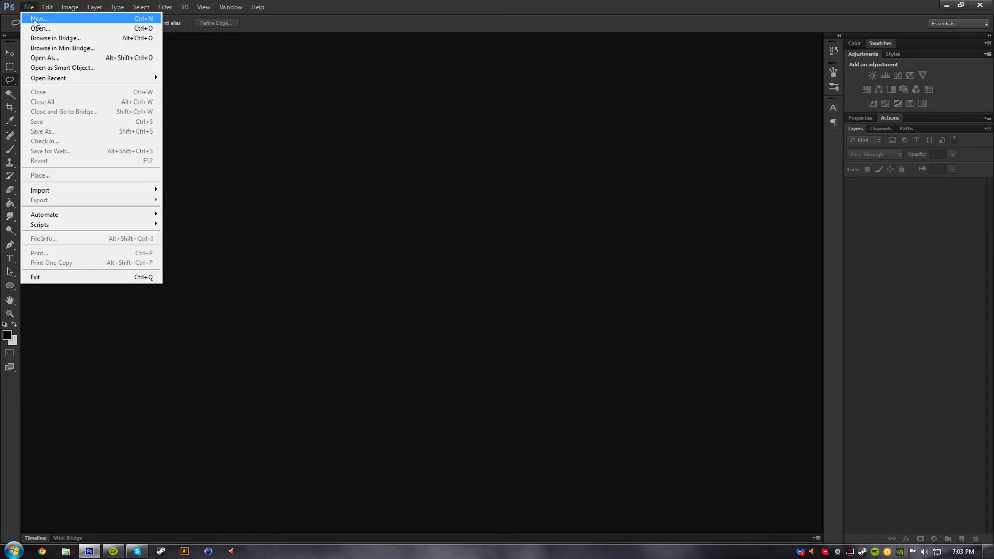
click(247, 83)
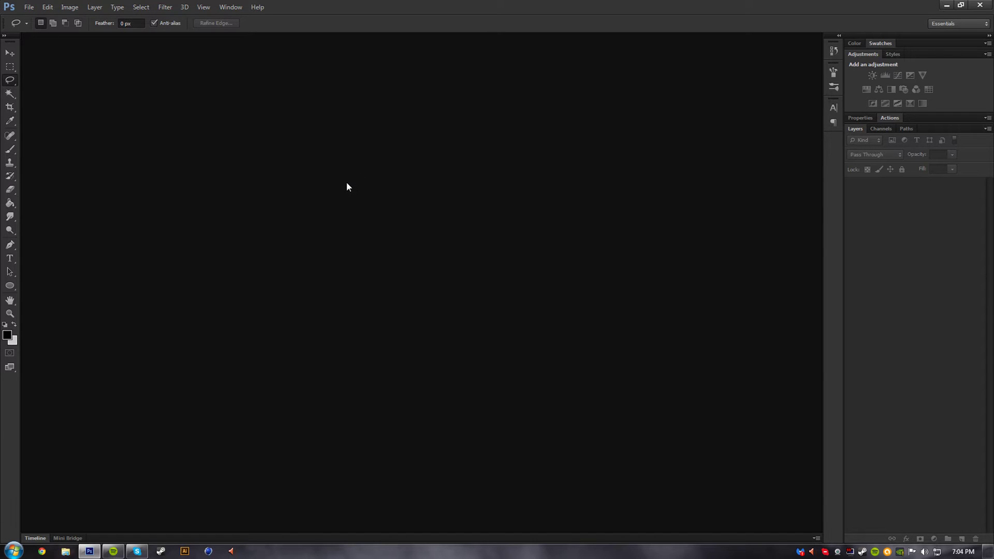
double_click(397, 185)
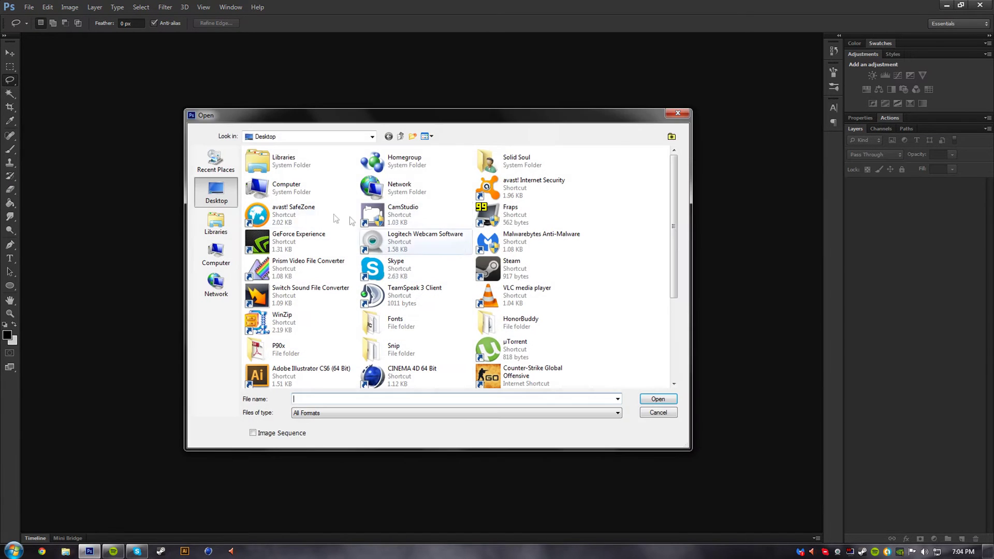
click(678, 114)
Create a new document 3500 pixels wide and 2000 pixels high, at 300 pixels/inch with a transparent background.
key(ctrl+n)
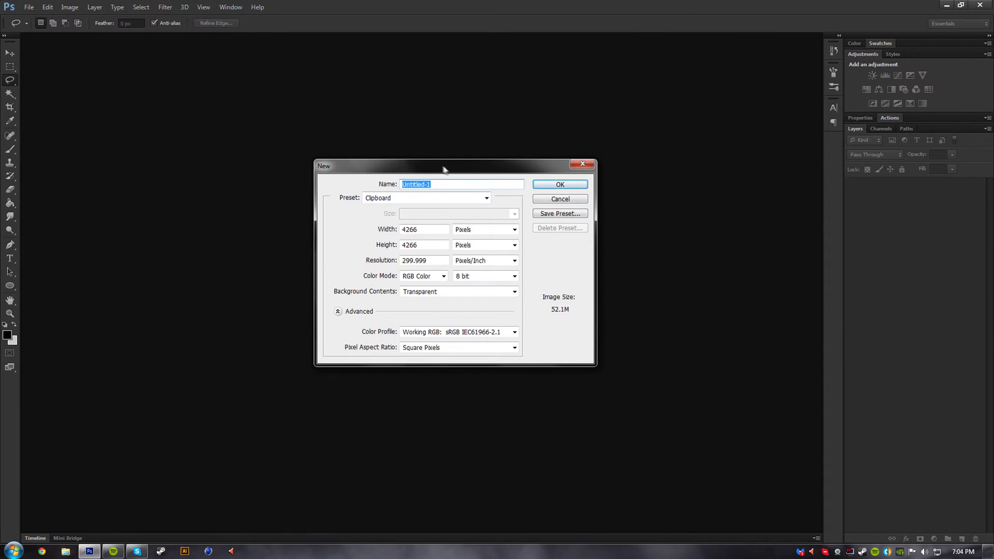
double_click(419, 219)
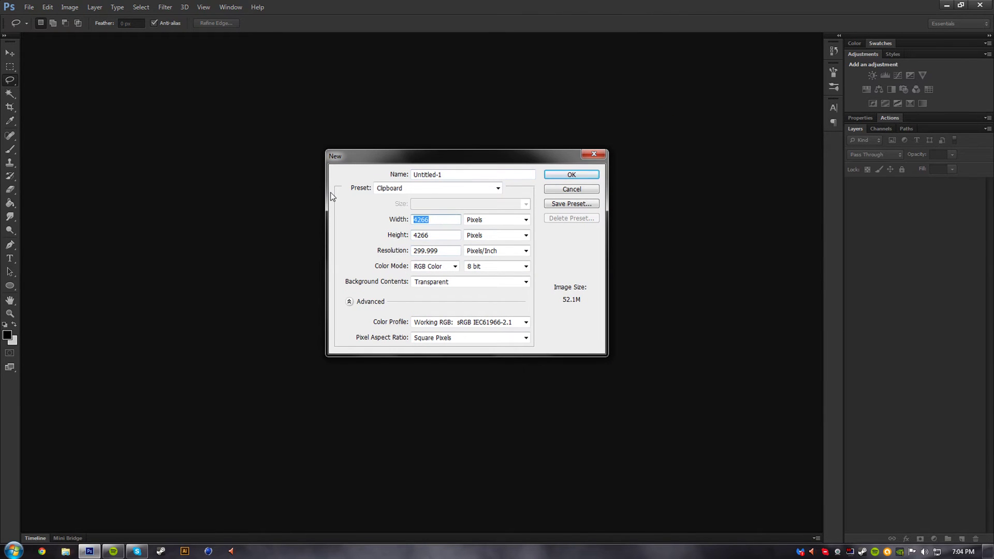
text(3500)
key(Tab)
key(Tab)
text(2000)
key(ctrl+a)
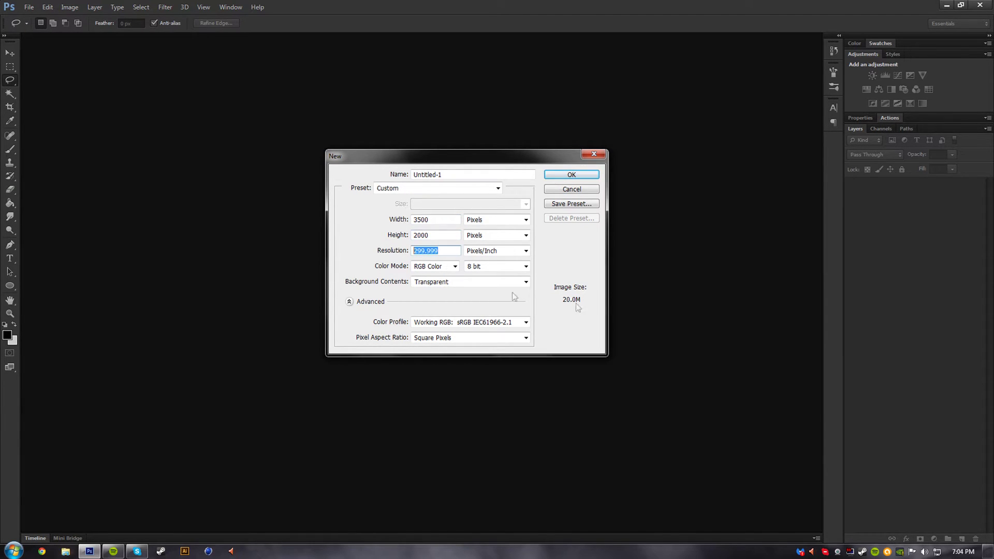
text(300)
drag(527, 155, 533, 126)
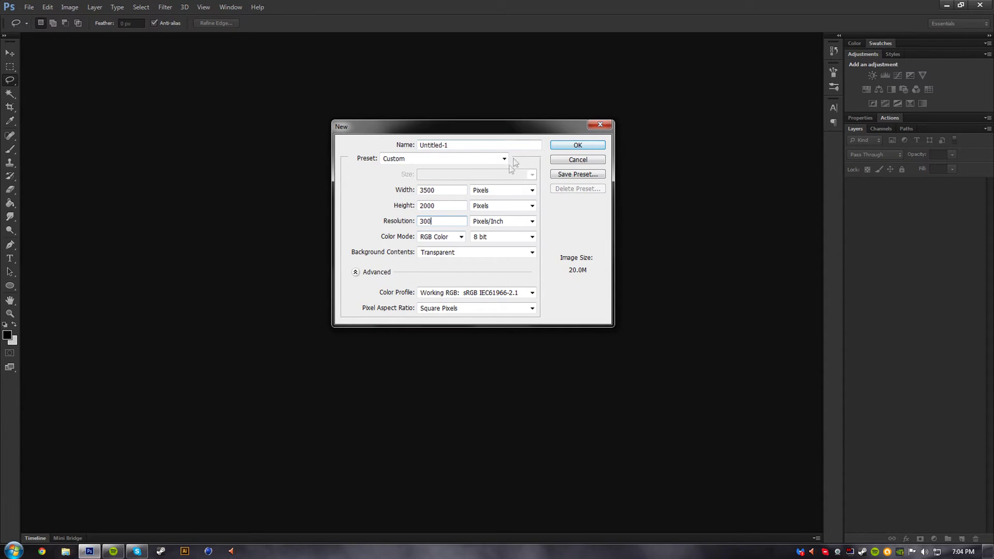
click(576, 146)
Fill the empty layer with black and rename it BK.
click(10, 68)
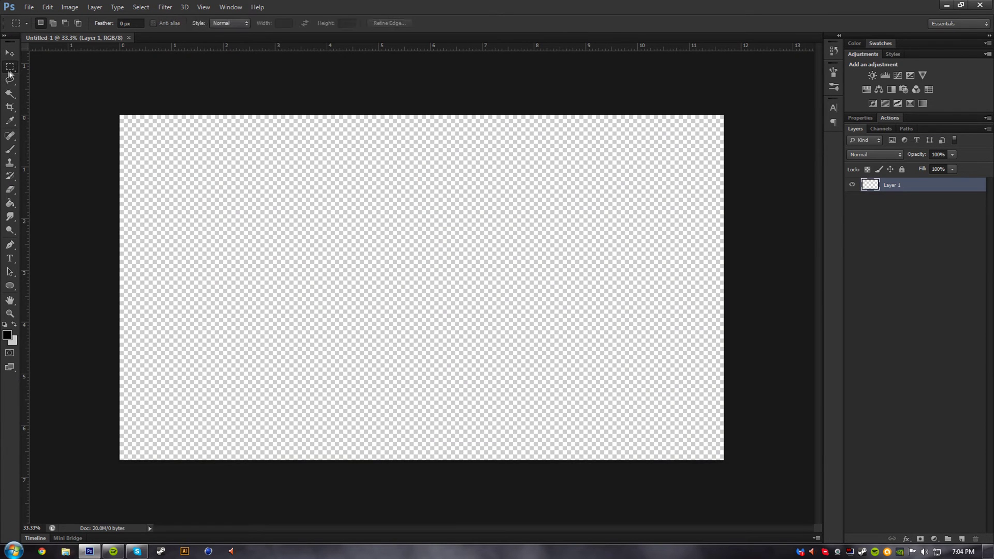
click(10, 203)
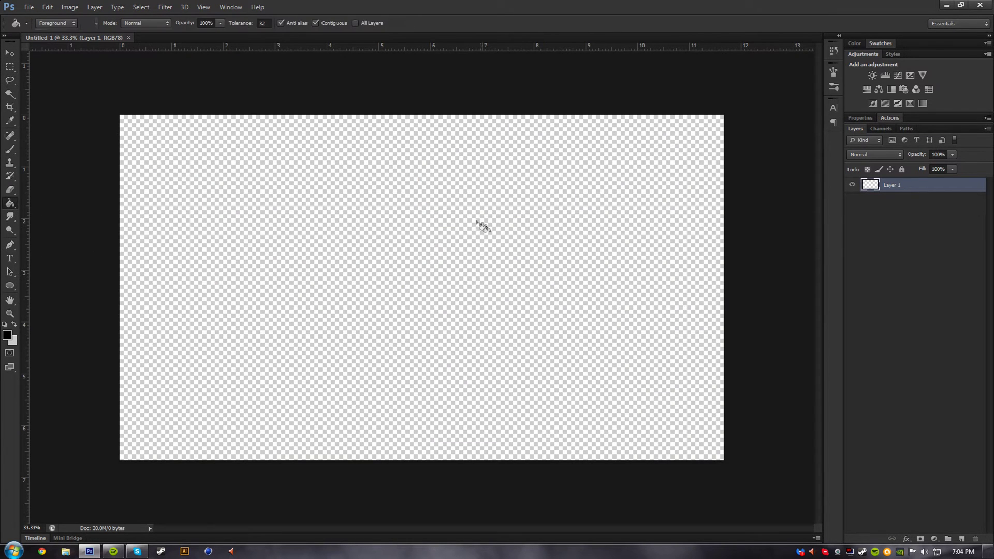
click(306, 215)
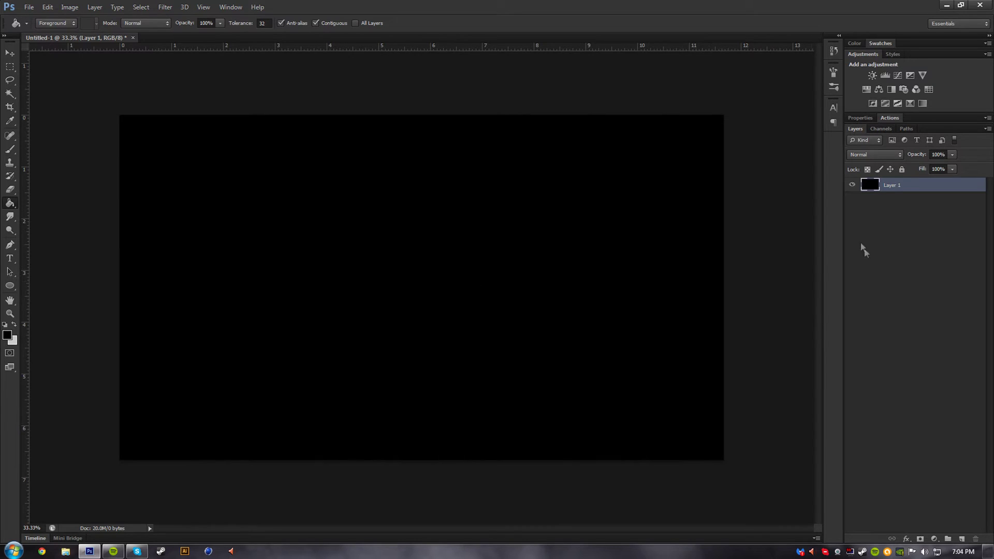
double_click(894, 185)
text(BK)
key(Return)
Create a layer group named BG above the BK layer.
click(947, 538)
double_click(892, 184)
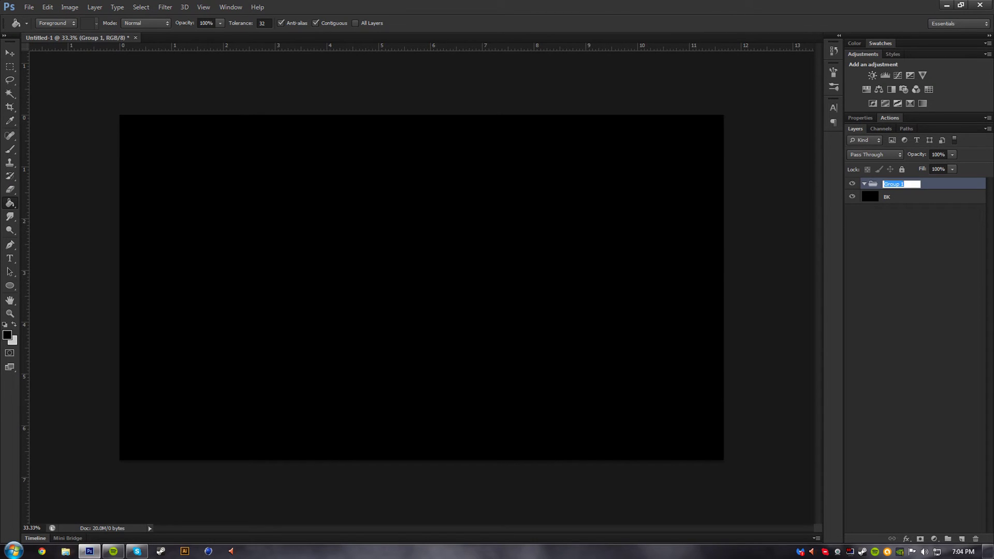
text(BG)
key(Return)
Create a group named Solid, nest it inside the BG group, and place the BK layer inside Solid.
click(947, 538)
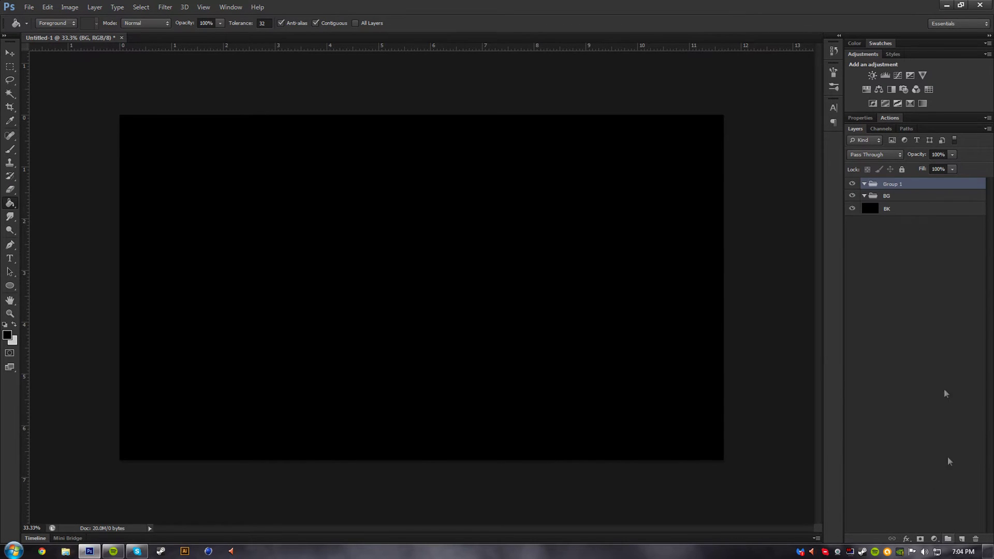
double_click(900, 184)
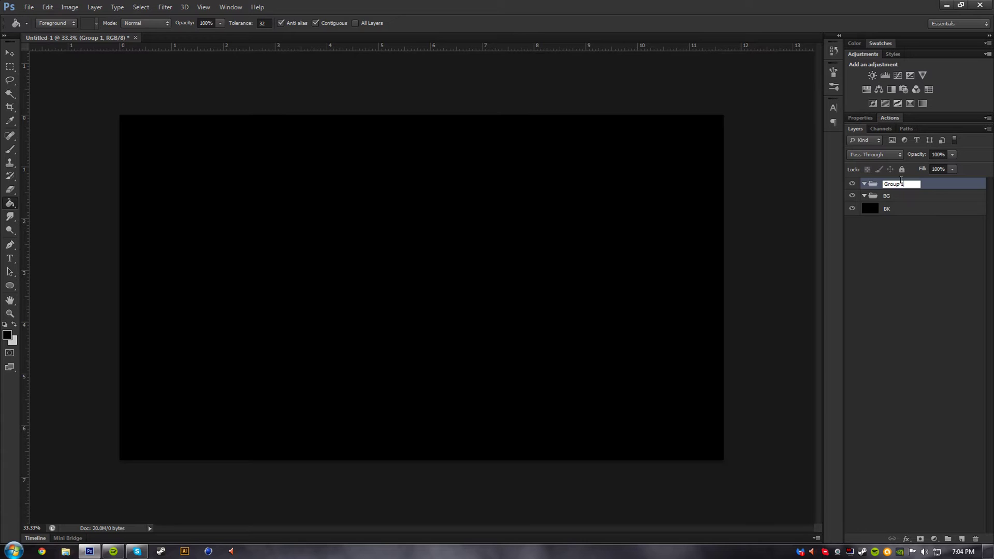
text(Solid)
key(Return)
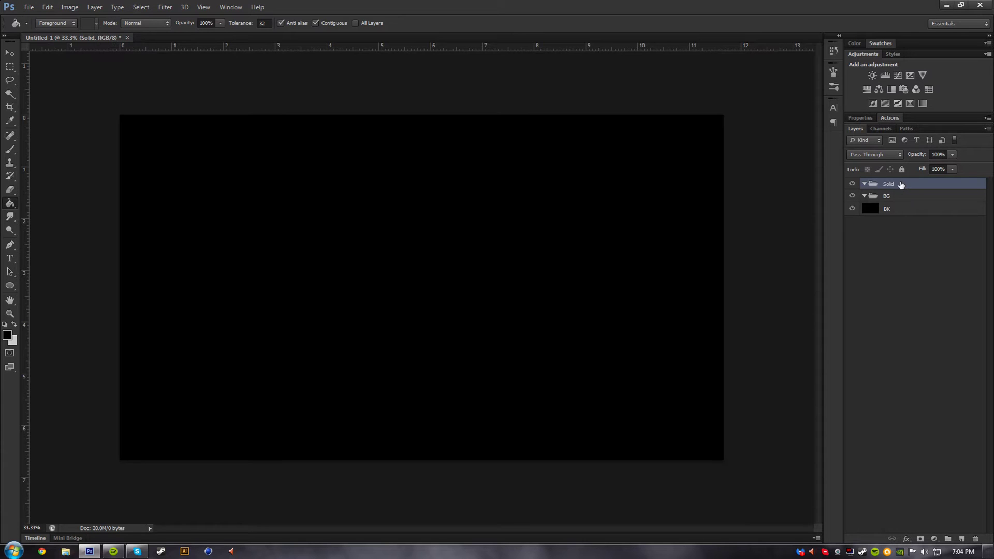
drag(901, 184, 906, 197)
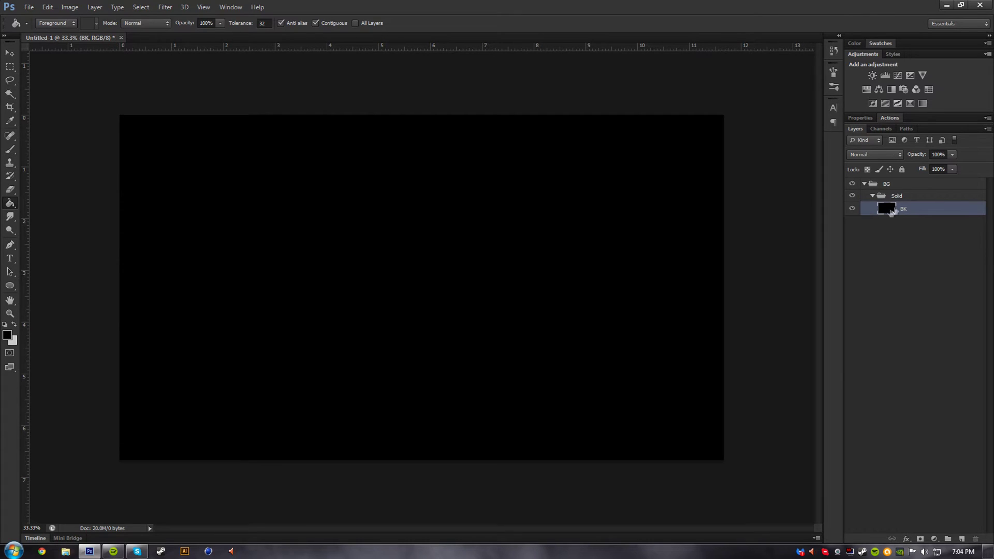
Give the BG group a gray colour label, then collapse the Solid and BG groups.
right_click(903, 185)
click(913, 451)
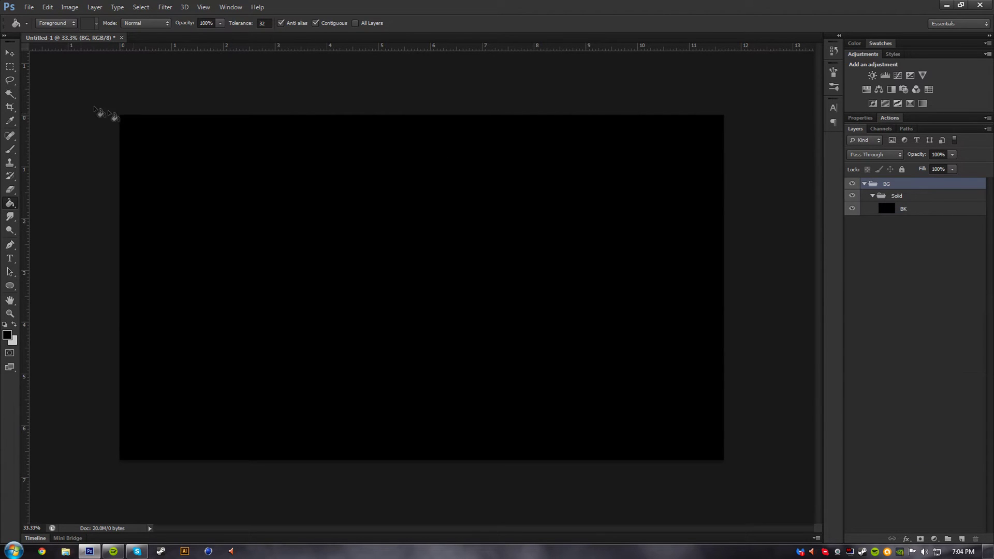
click(10, 66)
click(872, 196)
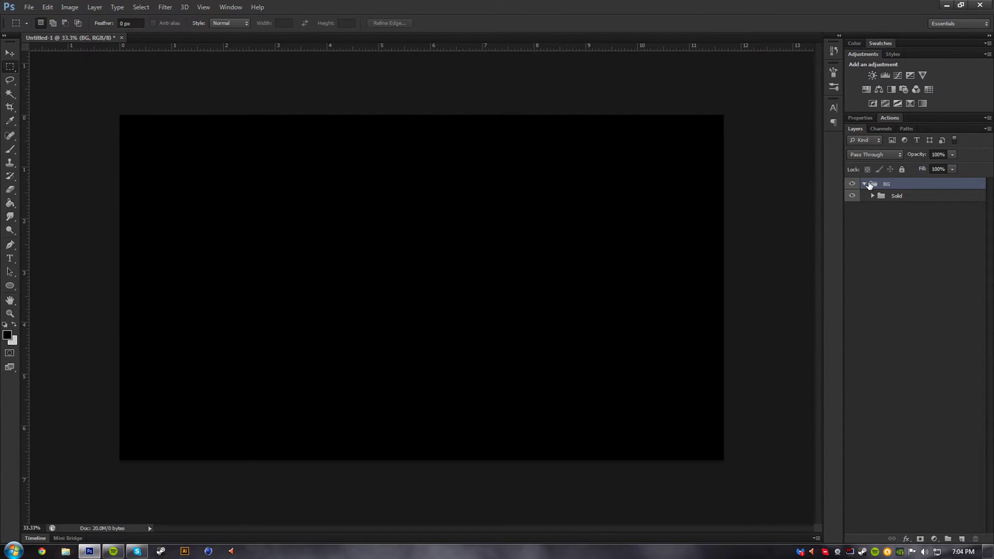
click(864, 183)
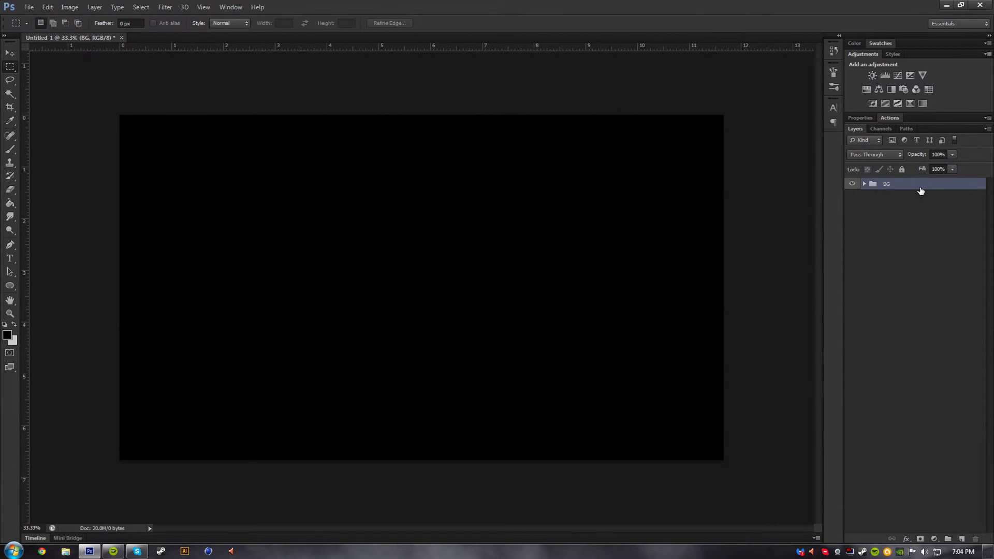
Add two top-level layer groups named Logo and Mastering above the BG group.
click(948, 539)
double_click(885, 185)
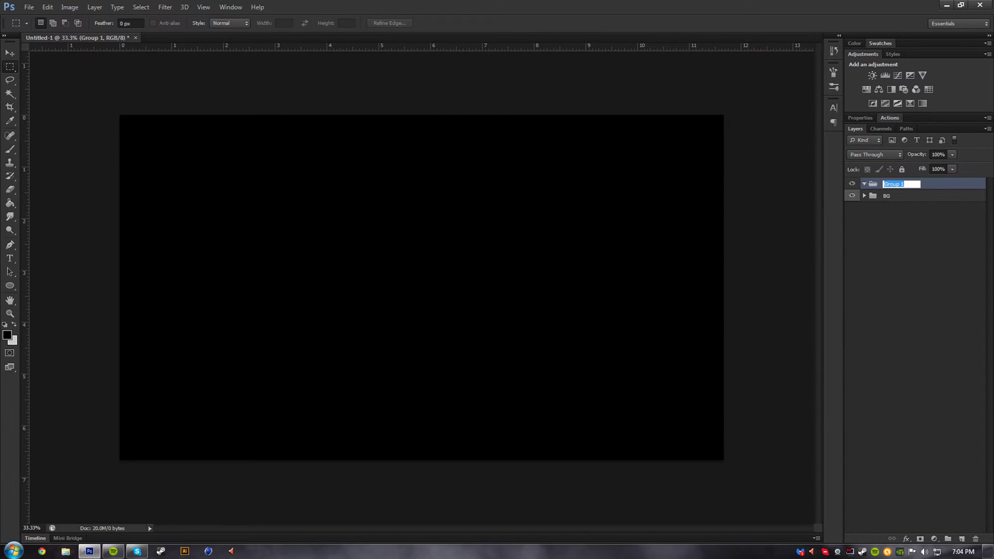
text(Logo)
key(Return)
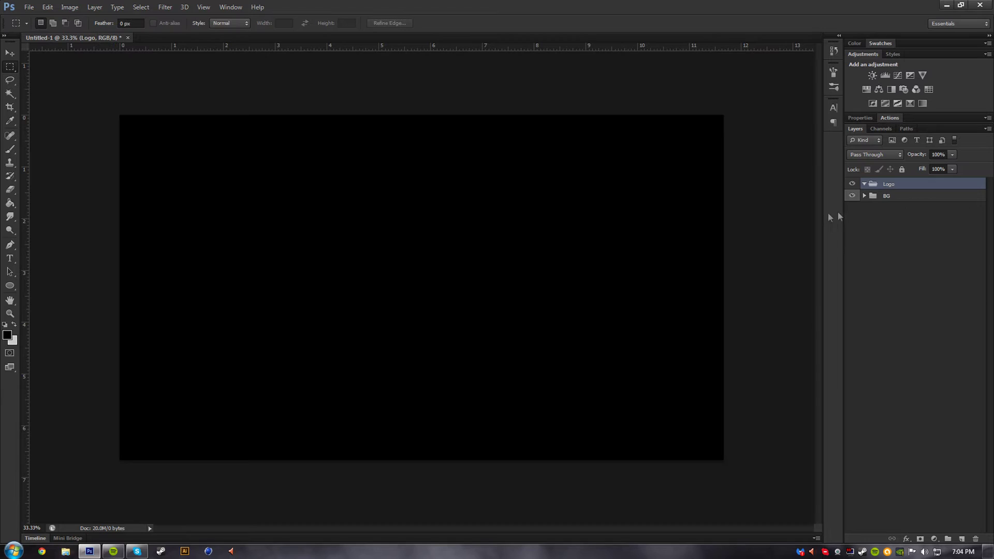
click(950, 540)
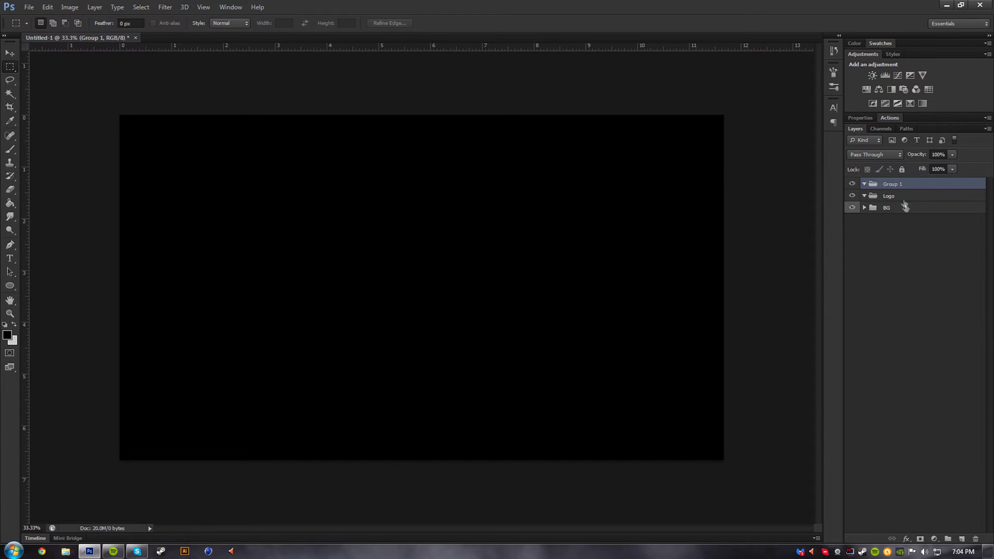
double_click(892, 184)
text(Mastering)
key(Return)
Add two more top-level groups named Levels and Filtering above the Mastering group.
click(947, 538)
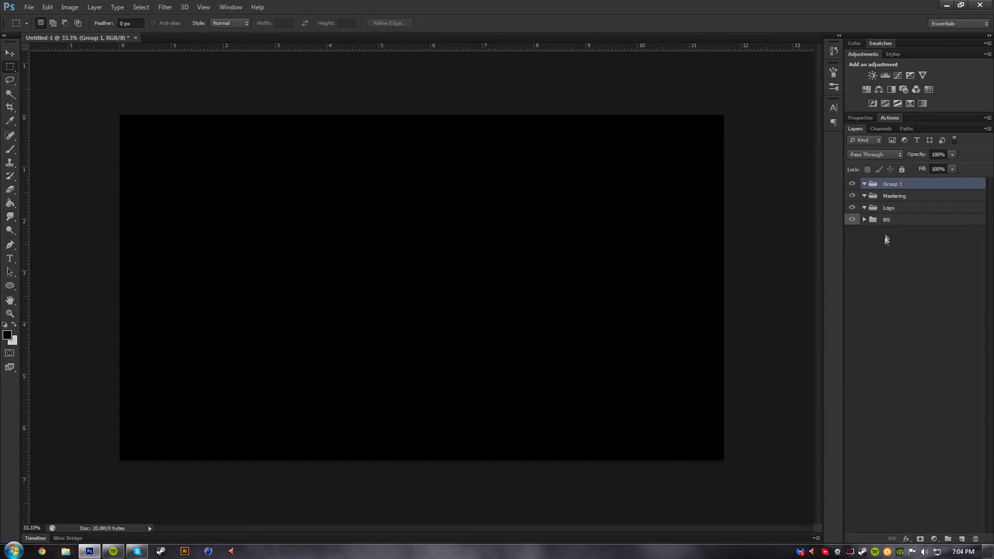
double_click(893, 184)
text(Levels)
key(Return)
click(948, 538)
double_click(896, 185)
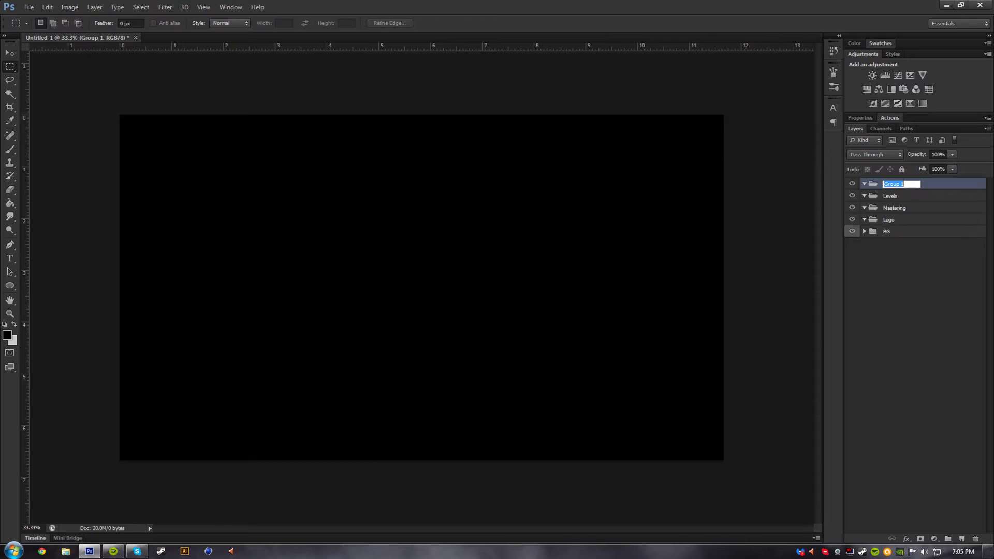
text(Filtering)
key(Return)
Add a group named Screen at the top of the layer stack.
click(948, 538)
double_click(892, 185)
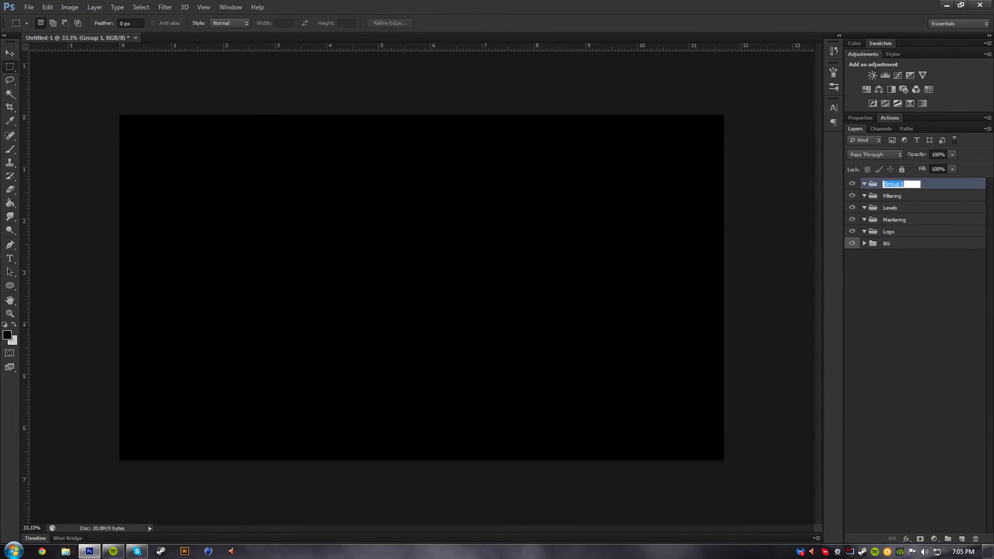
text(Screen)
key(Return)
Expand the BG group and create a group named Texture inside it, above the Solid group.
click(864, 243)
click(886, 243)
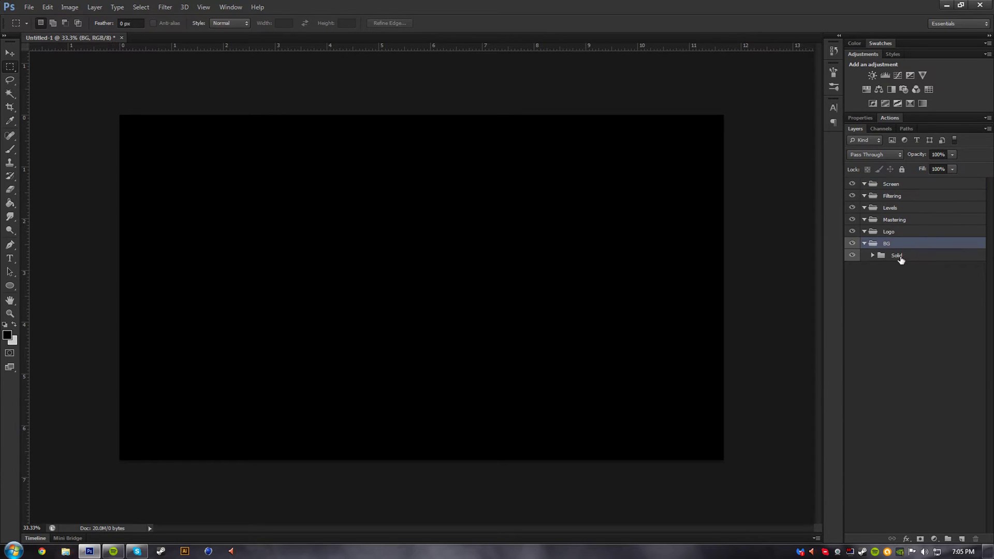
click(947, 539)
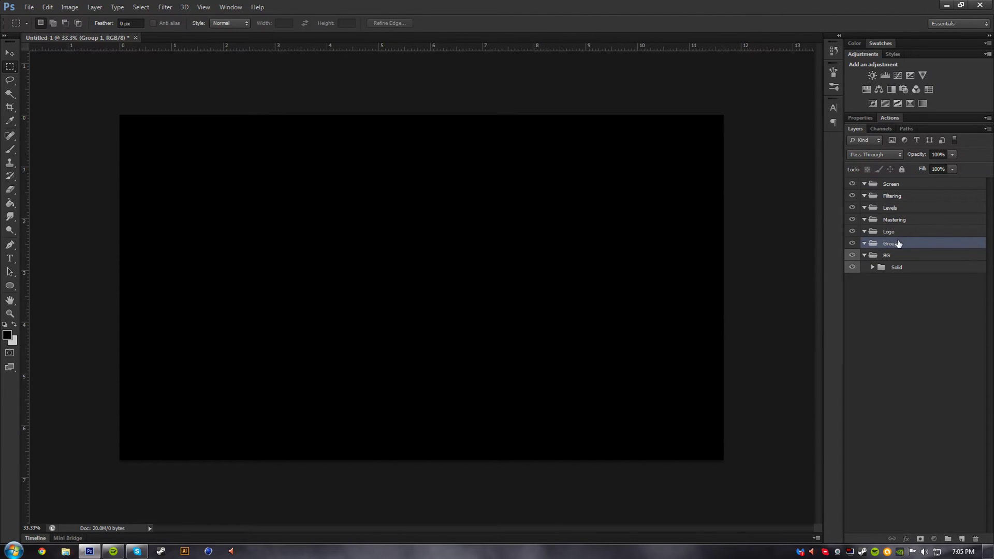
double_click(898, 243)
text(Texture)
key(Return)
mouse_move(909, 247)
mouse_down()
mouse_move(907, 265)
mouse_move(910, 251)
mouse_up()
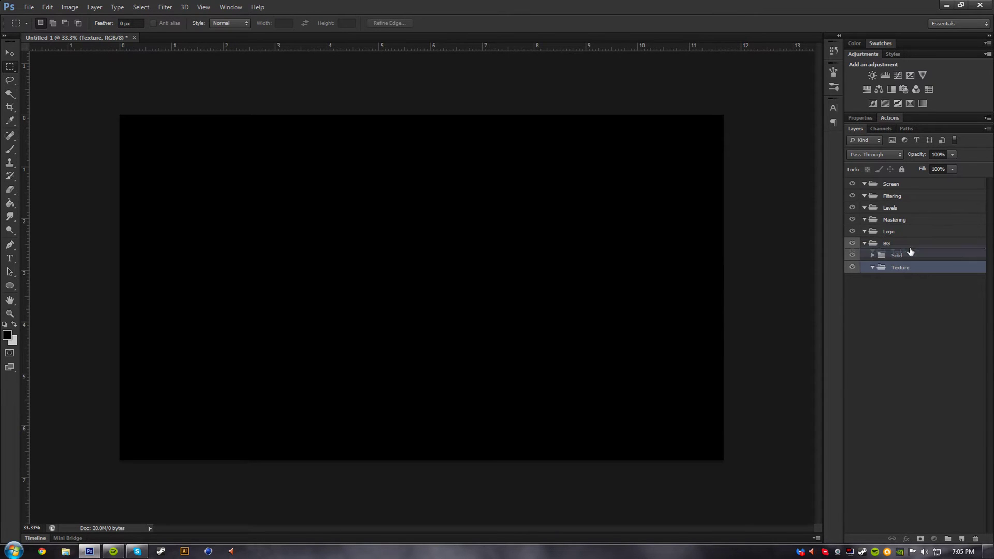
Open the cracked wall texture image from the desktop and paste it into the Texture group of the black document.
click(29, 7)
click(31, 29)
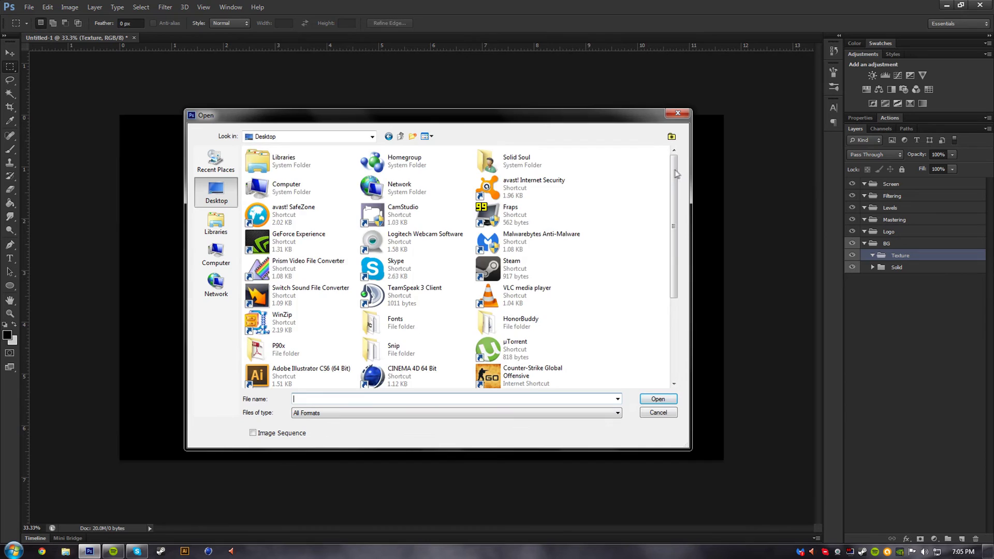
drag(675, 174, 674, 264)
double_click(523, 296)
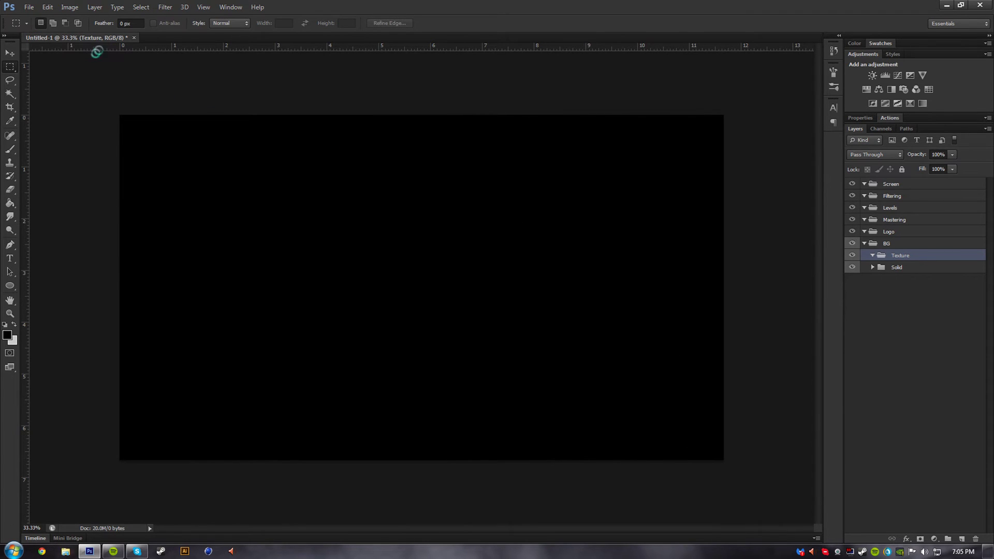
key(ctrl+Tab)
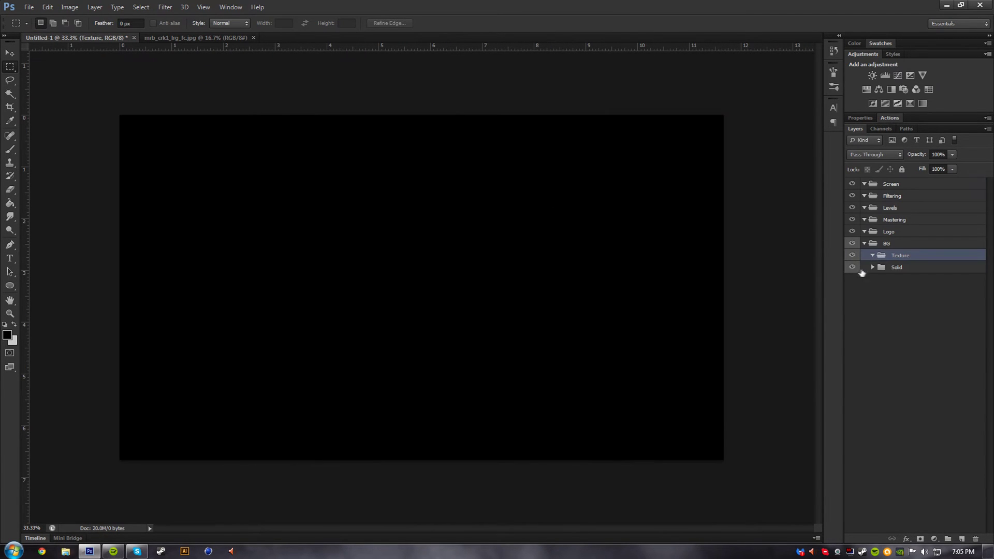
key(ctrl+v)
Scale the pasted wall texture down with Free Transform and position it so that it covers the whole canvas.
key(ctrl+t)
drag(524, 217, 436, 168)
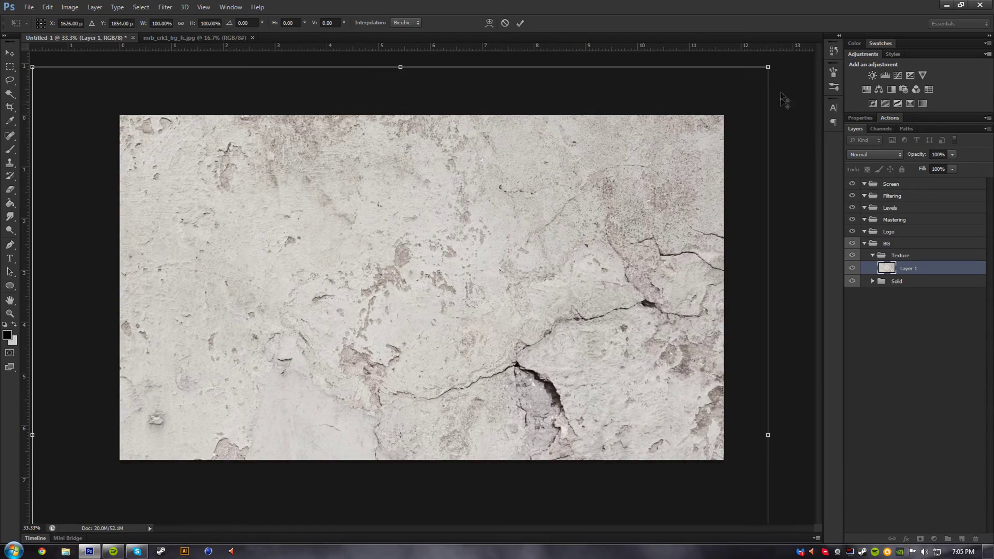
drag(767, 68, 723, 110)
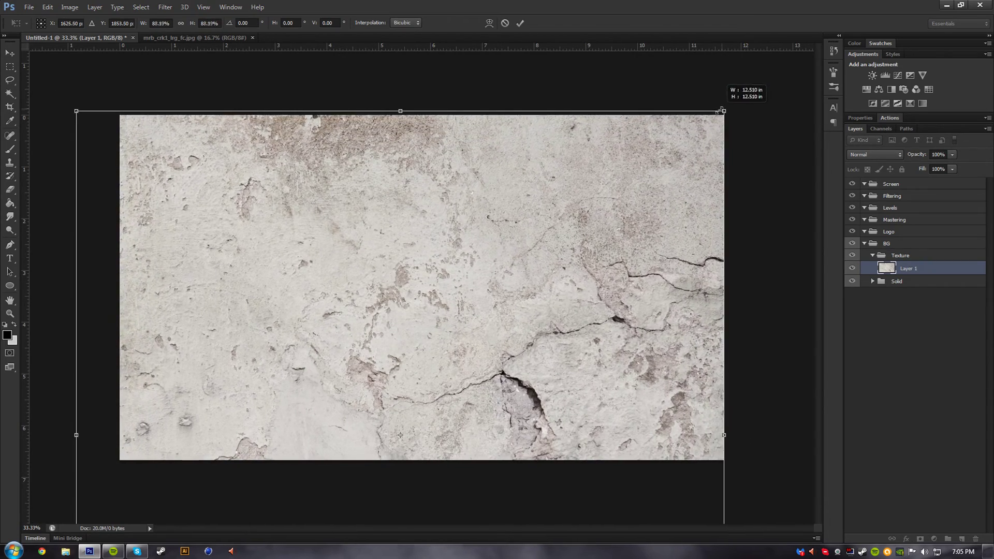
drag(74, 108, 132, 142)
key(Return)
drag(446, 261, 449, 209)
Rename the wall texture layer in the Texture group as T1.
click(10, 315)
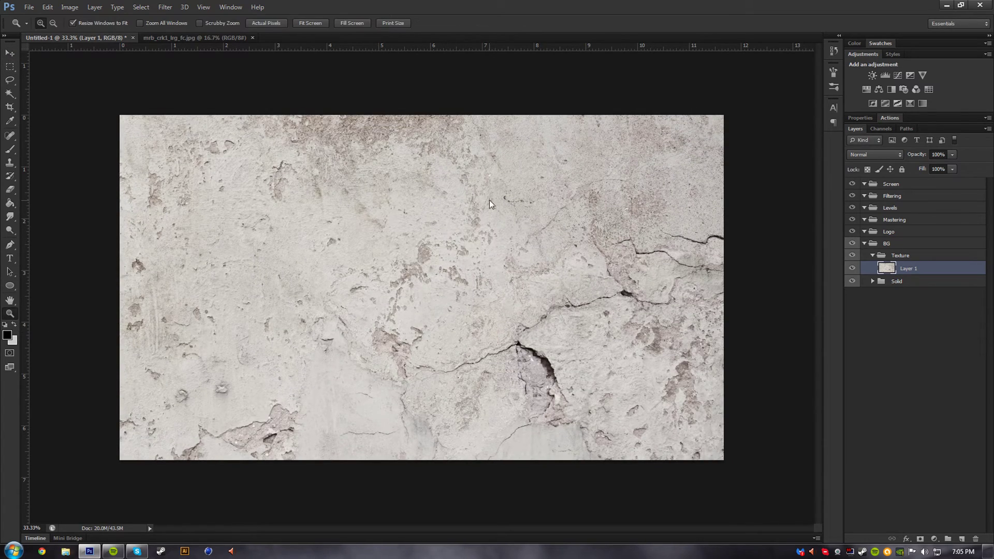
right_click(489, 201)
click(527, 256)
key(ctrl+plus)
double_click(908, 268)
text(T1)
key(Return)
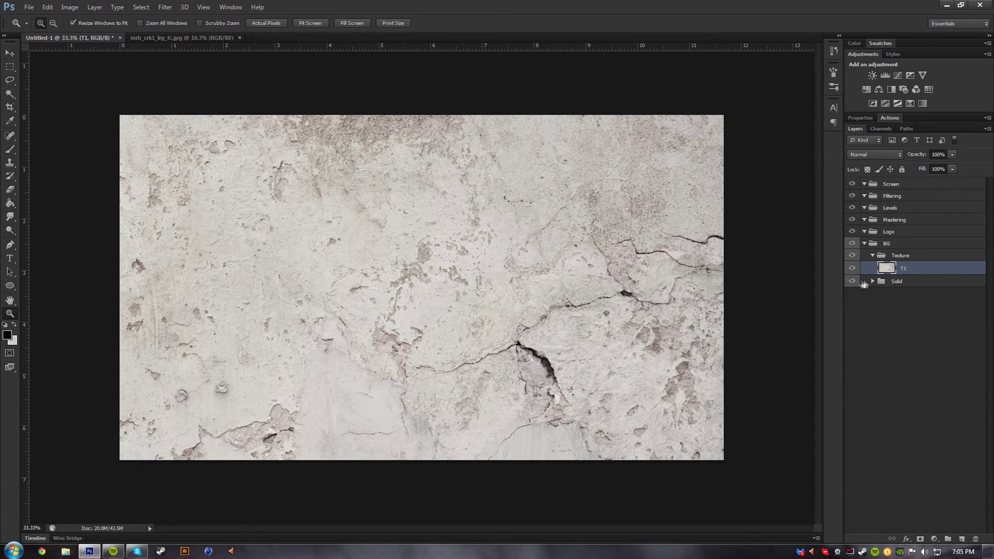
Duplicate the T1 wall texture layer within the Texture group and name the copy T1 DRK.
click(906, 259)
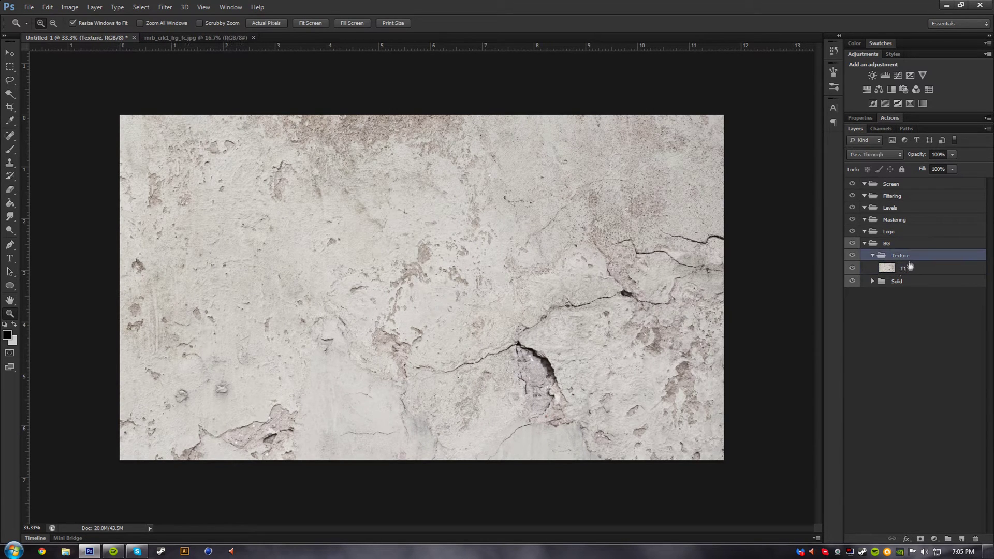
click(908, 269)
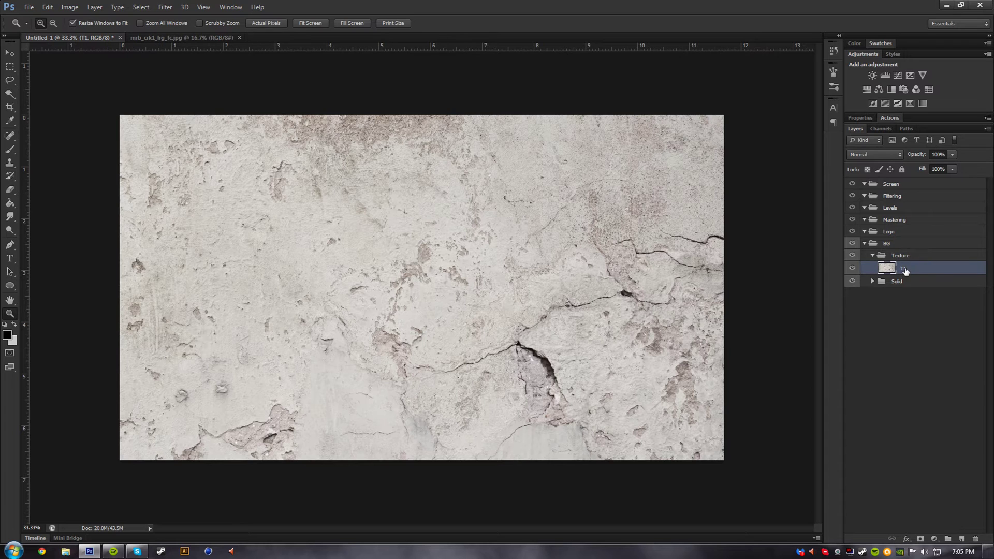
click(9, 67)
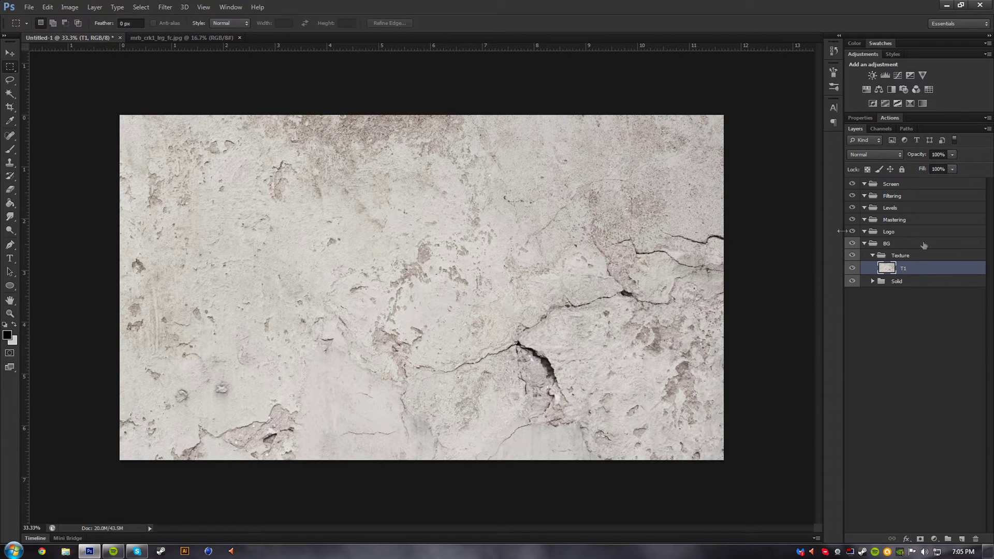
right_click(941, 269)
click(821, 181)
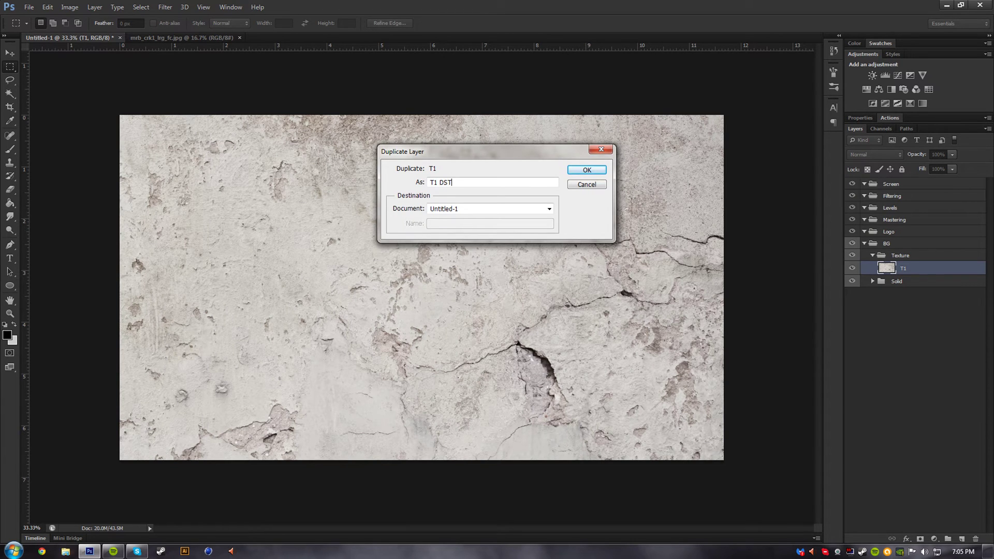
text(T1 DST D)
key(shift+Left)
key(shift+Left)
key(shift+Left)
key(shift+Left)
key(shift+Left)
key(shift+Left)
text(DRK)
key(Return)
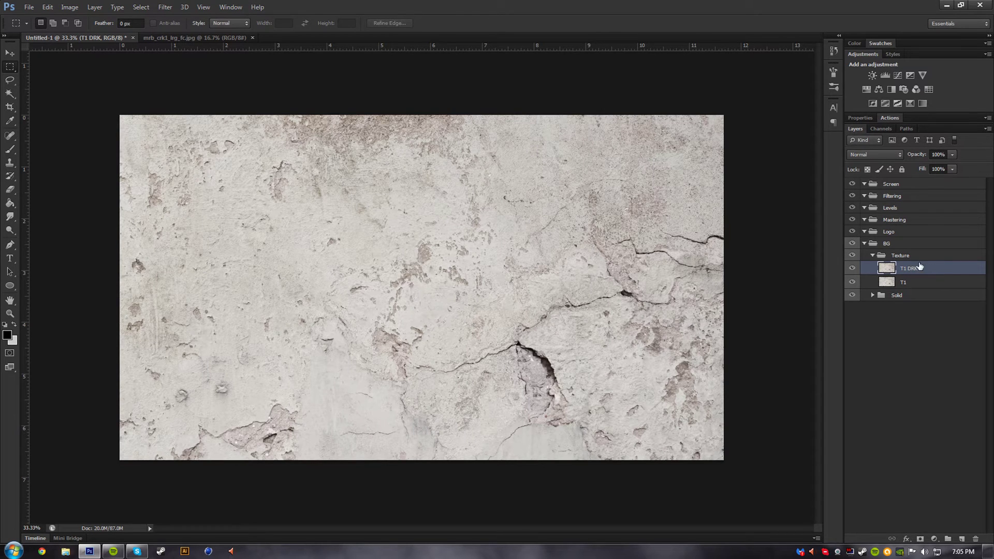
Set the T1 DRK layer's blending mode to Multiply and hide the layer.
click(875, 155)
click(869, 186)
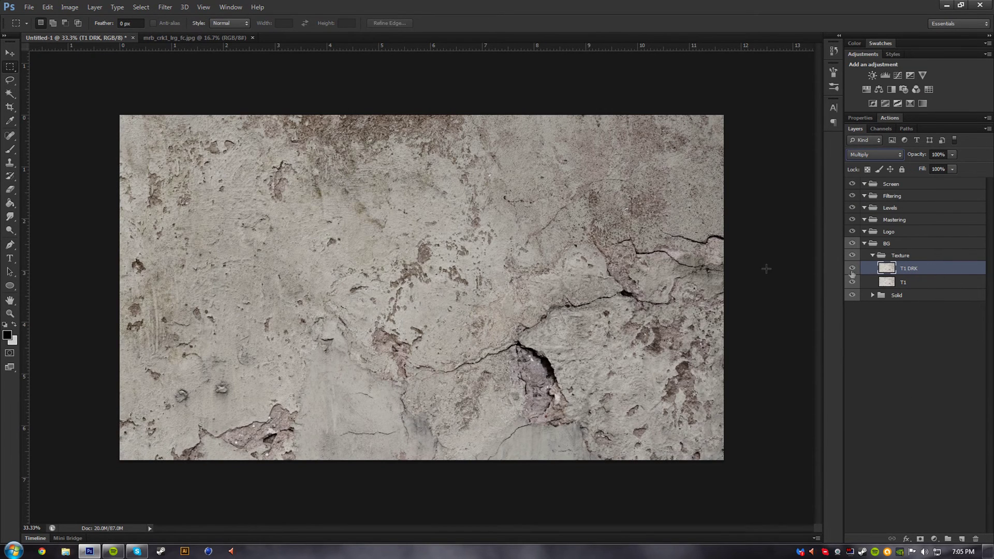
click(10, 313)
right_click(443, 263)
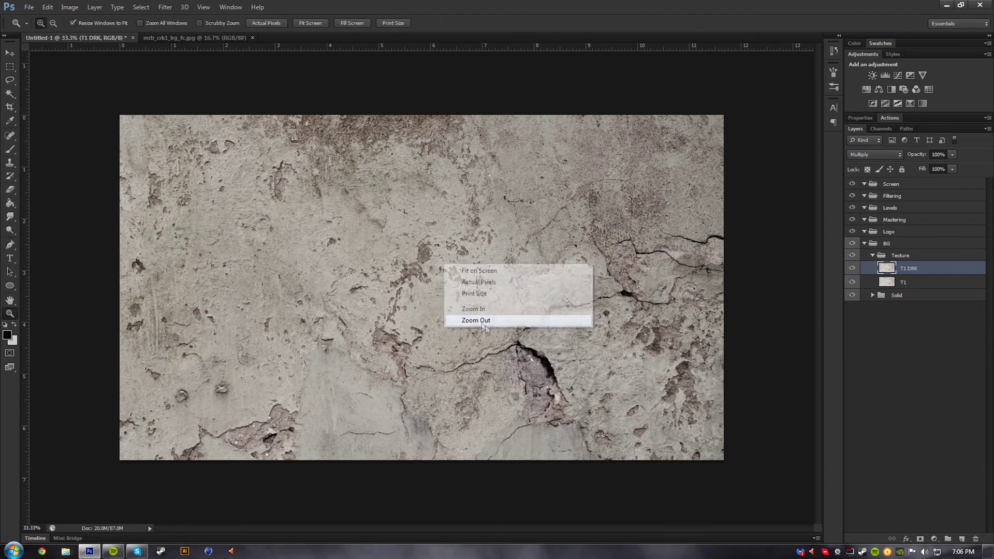
click(468, 325)
key(m)
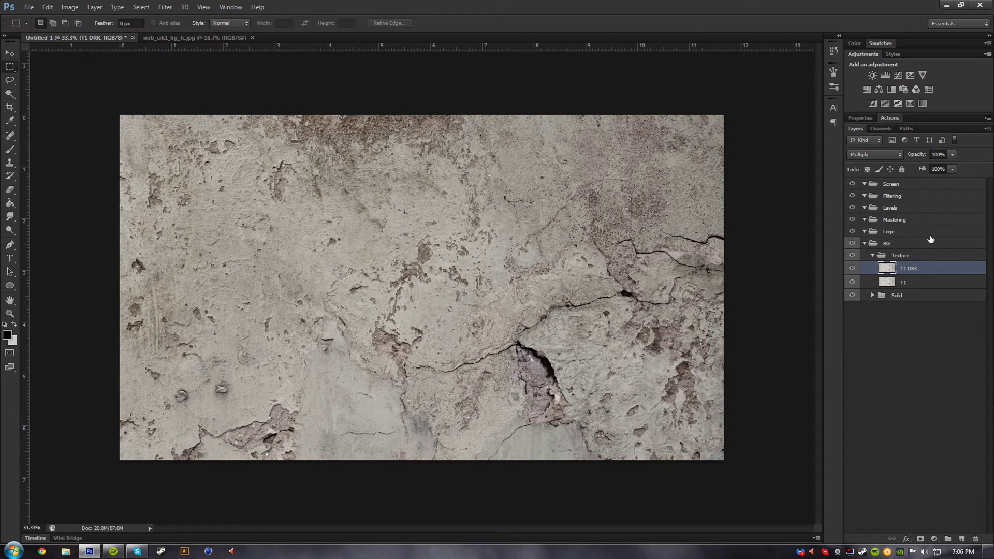
click(852, 270)
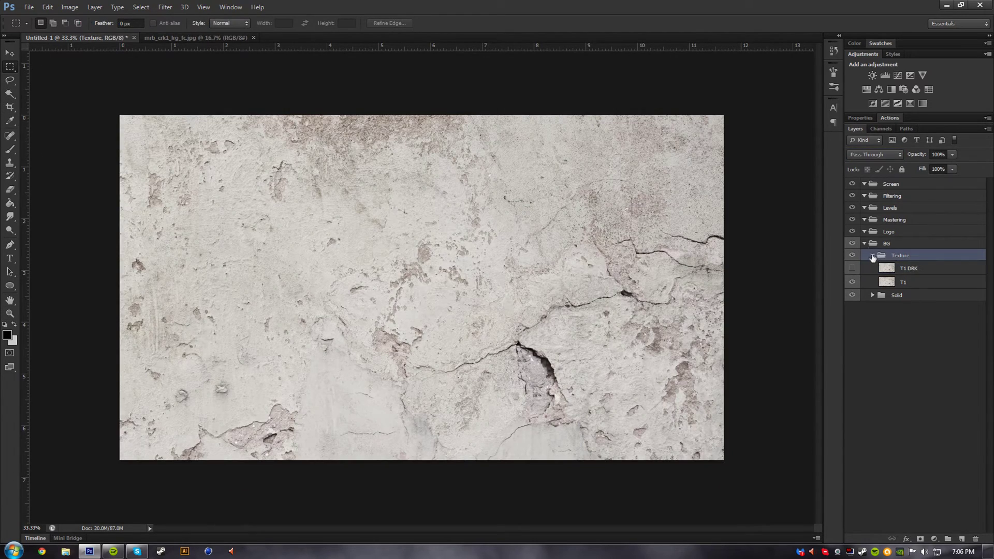
Collapse the Texture group and all top-level groups from BG up to Screen.
click(873, 255)
click(864, 243)
click(864, 231)
click(864, 219)
click(865, 207)
click(865, 196)
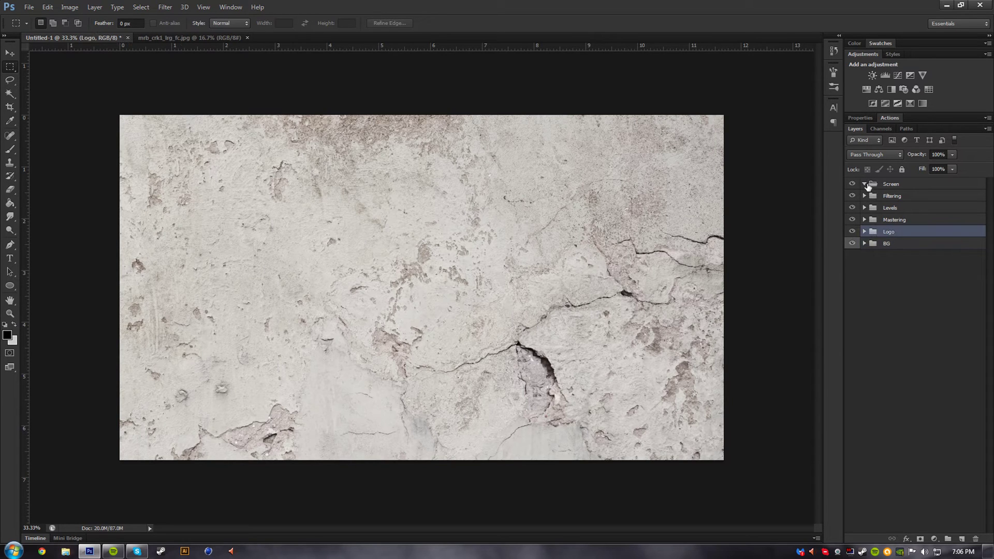
click(864, 184)
Give the Logo group a red colour label.
click(904, 188)
click(904, 235)
shift+click(902, 188)
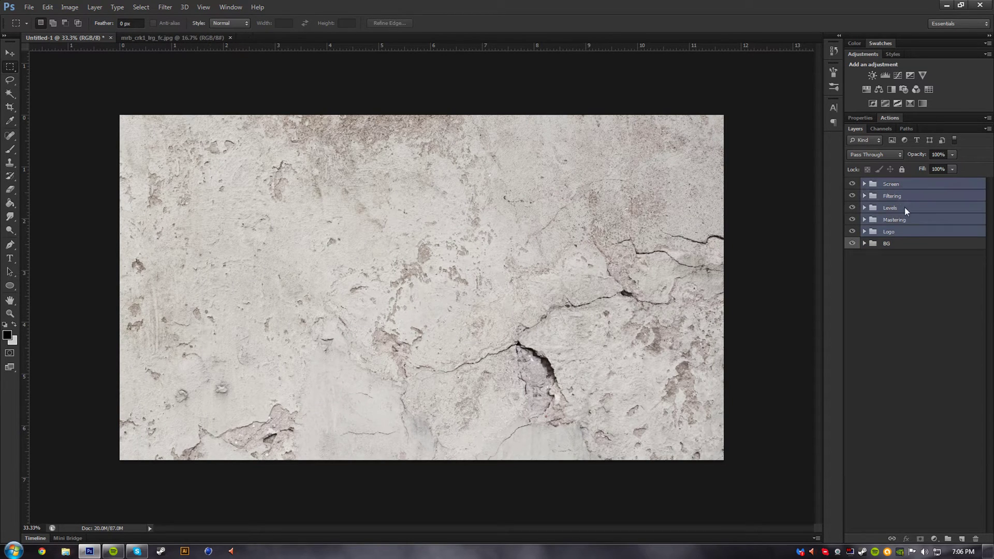
right_click(904, 206)
click(871, 469)
click(893, 234)
right_click(895, 236)
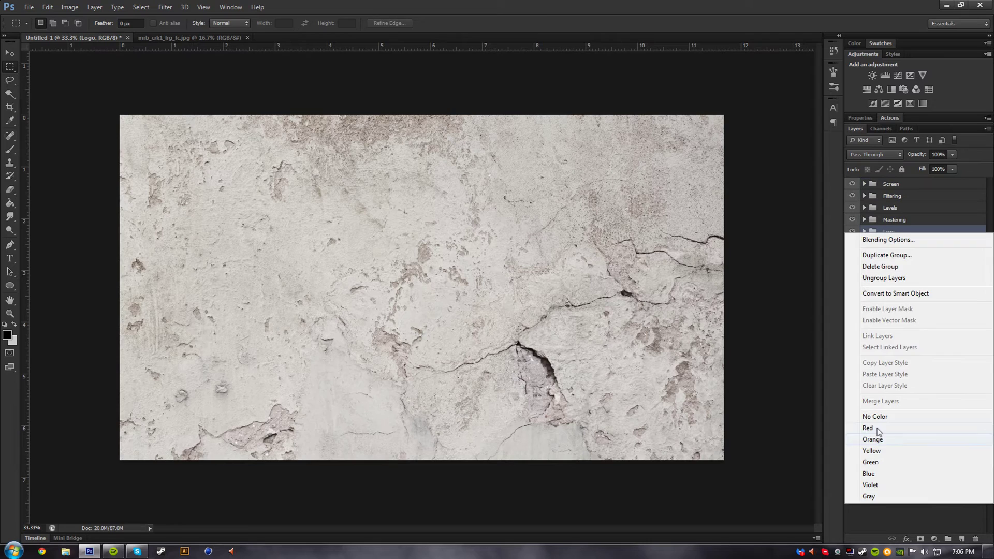
click(876, 429)
Reorder the groups, placing Mastering above all others and Levels between Screen and Filtering.
drag(862, 219, 897, 177)
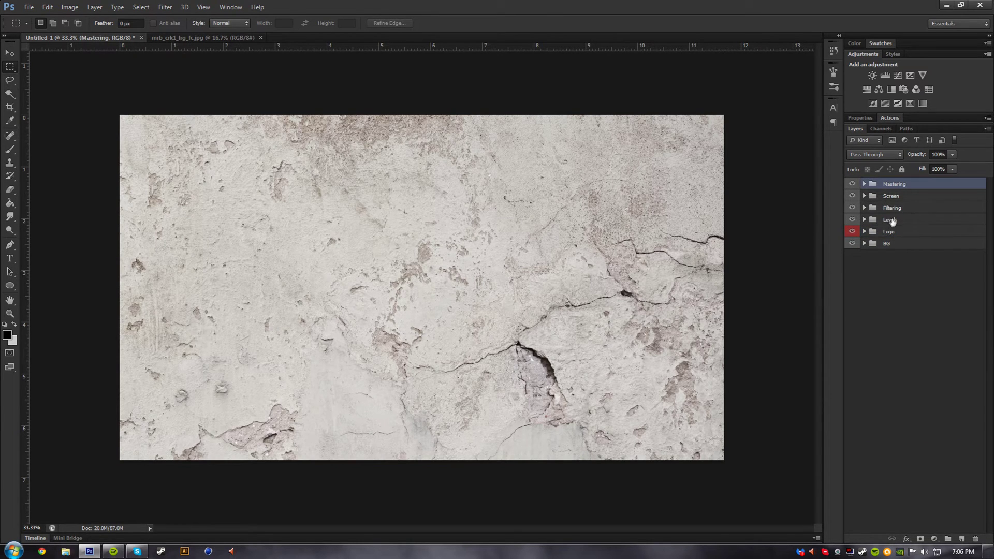
drag(892, 221, 908, 202)
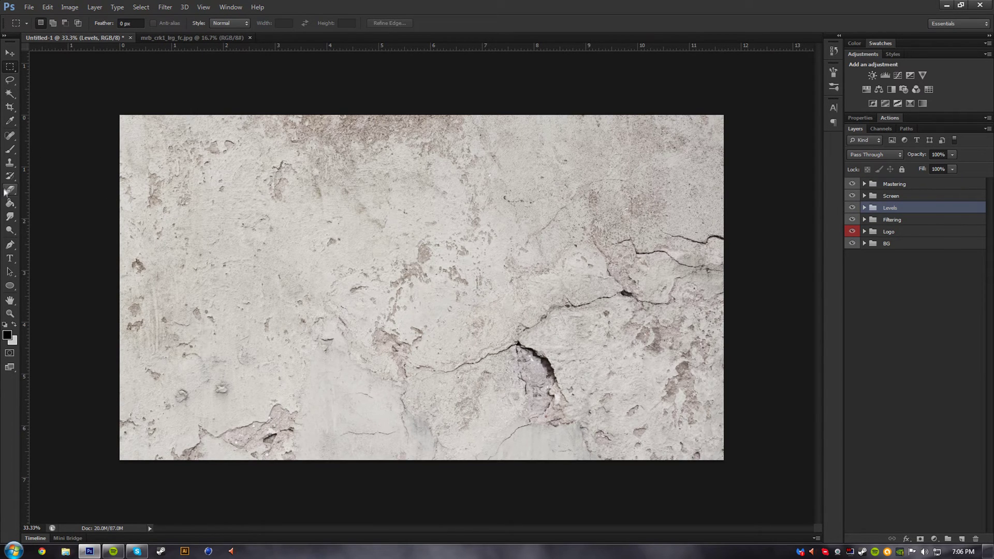
Expand the Logo group and add a text layer reading LOGO inside it.
click(9, 259)
click(874, 236)
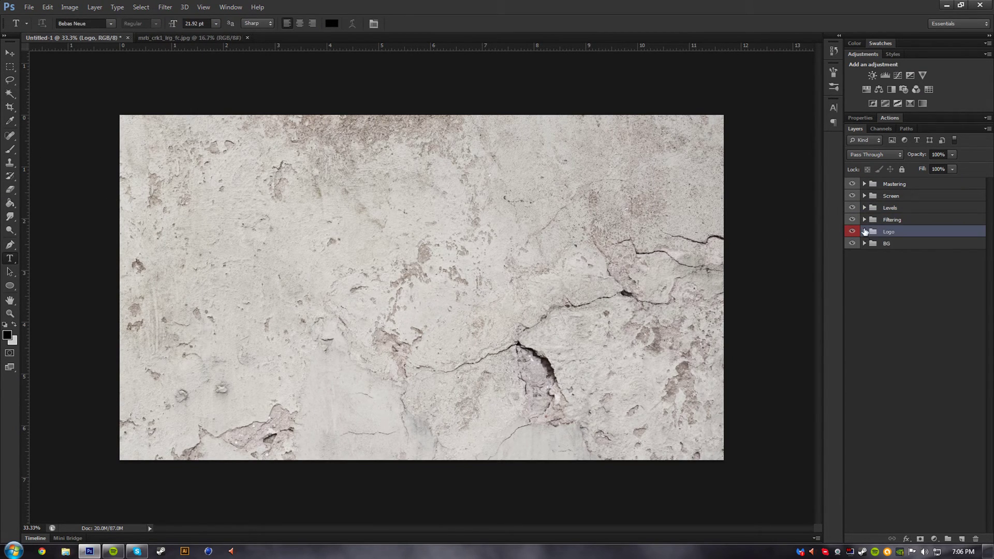
click(864, 231)
click(276, 268)
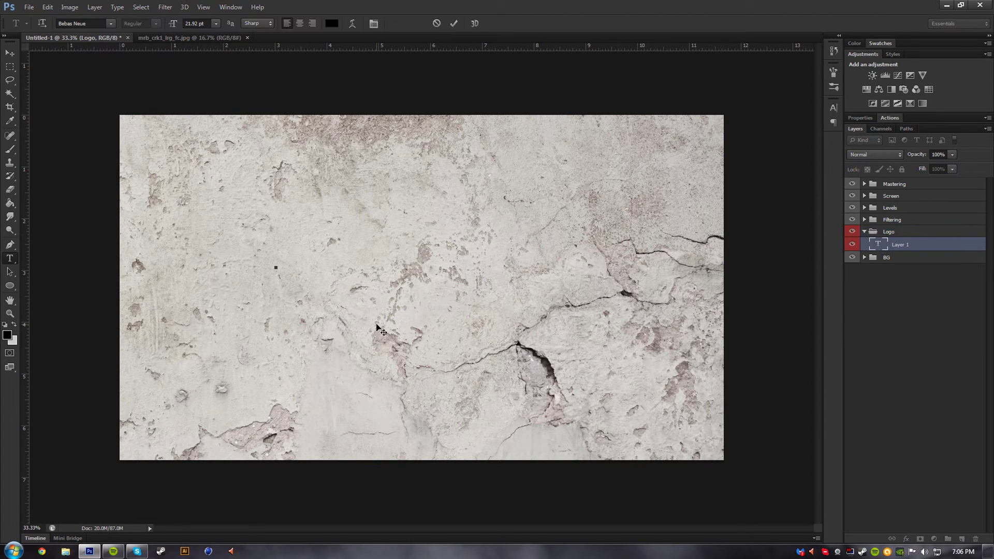
text(LOGO)
key(ctrl+Return)
key(v)
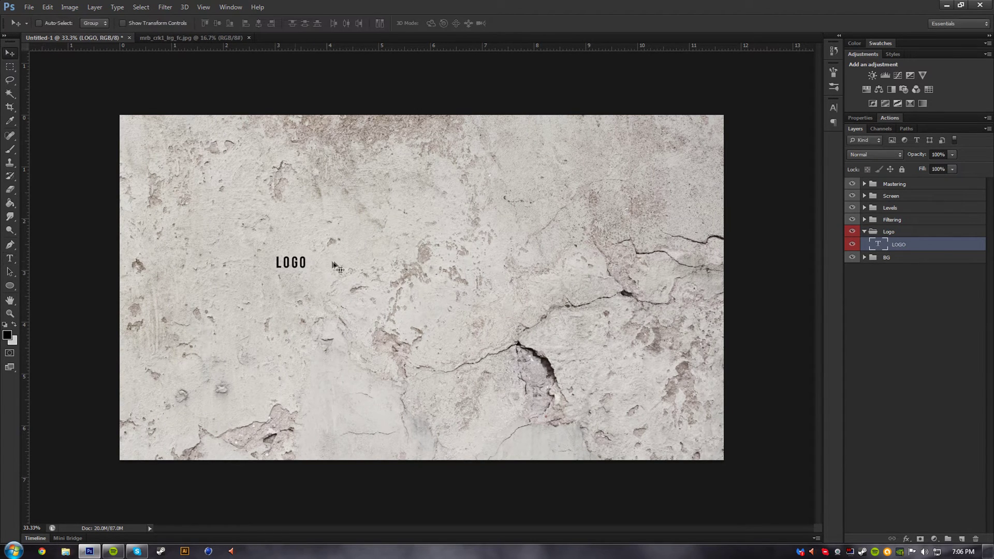
Scale the LOGO text up to about 259 pt with Free Transform and move it to the middle of the canvas.
key(ctrl+t)
drag(333, 265, 584, 219)
key(Return)
drag(403, 290, 472, 326)
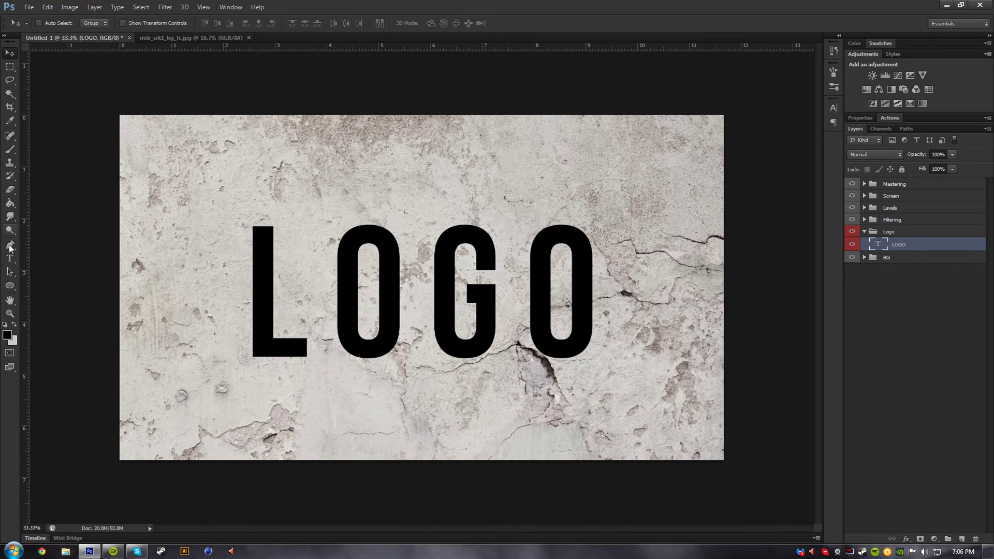
Set the tracking of the LOGO text to 25.
click(9, 258)
double_click(479, 284)
click(833, 108)
click(789, 139)
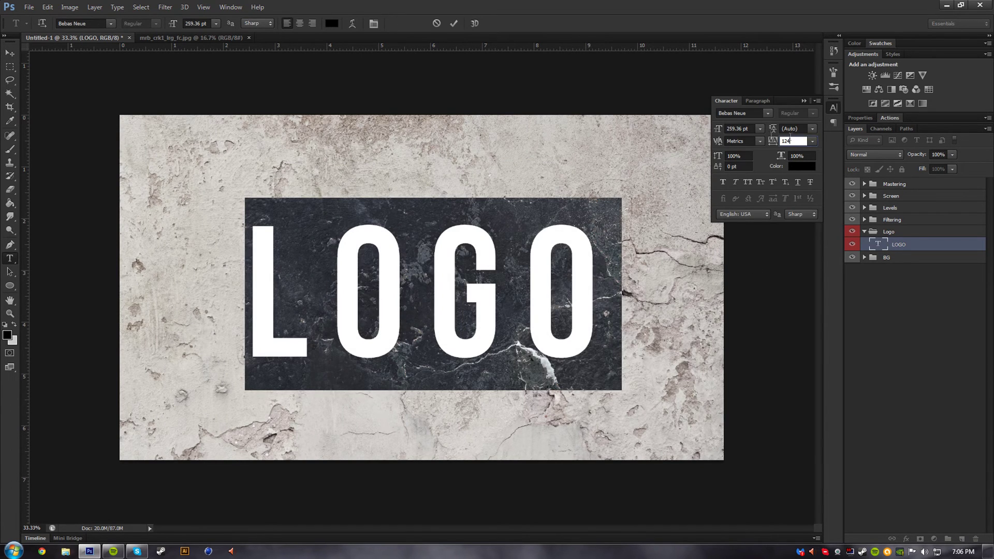
text(25)
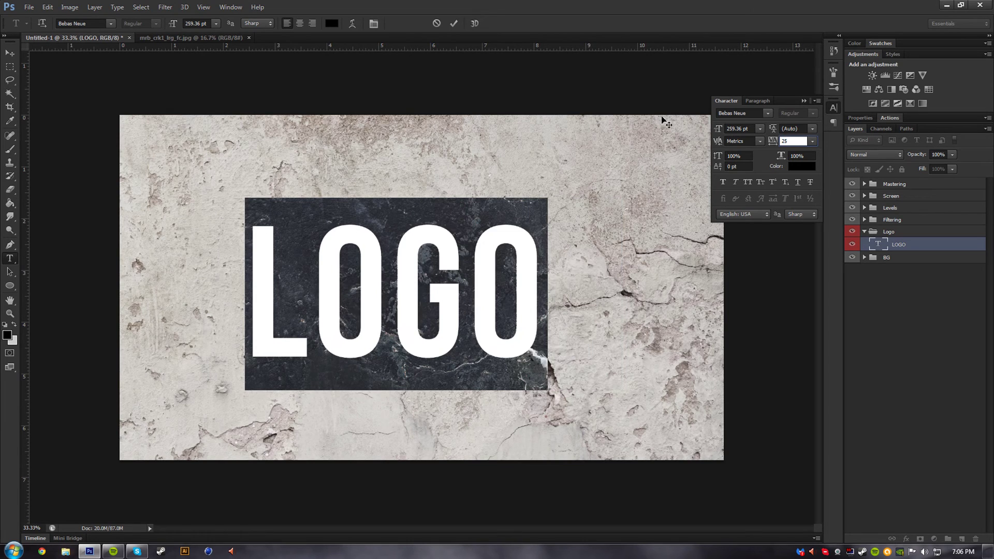
click(803, 102)
Commit the text edit and move the LOGO text back to about the centre of the canvas.
click(10, 53)
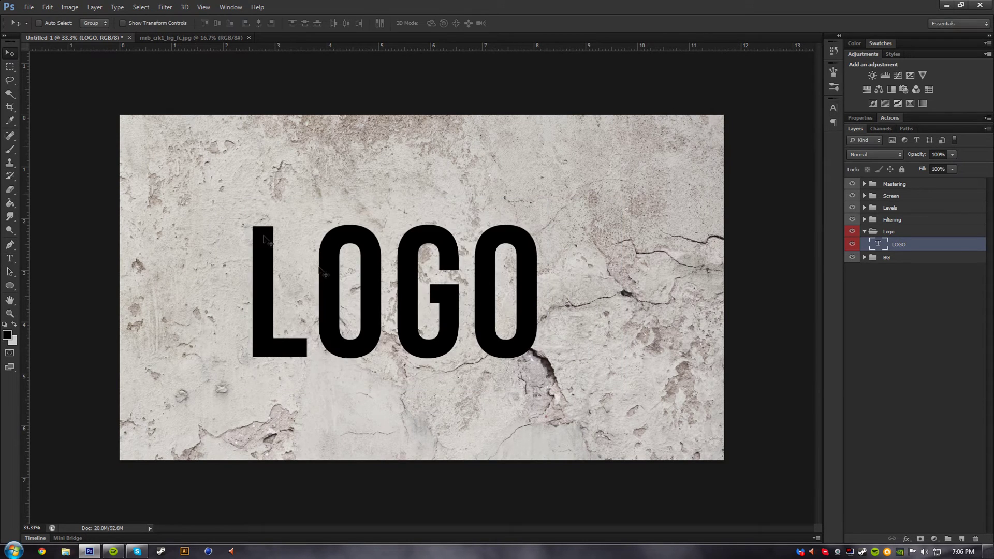
drag(389, 272, 422, 273)
drag(521, 287, 526, 288)
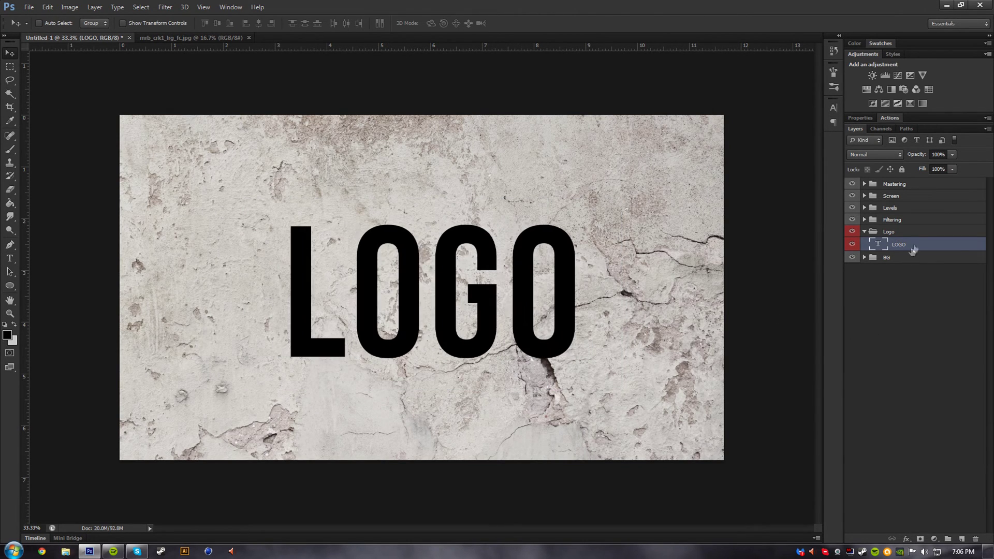
Create a group named Glow and place it inside the Logo group, above the LOGO text layer.
click(914, 233)
click(949, 538)
double_click(894, 231)
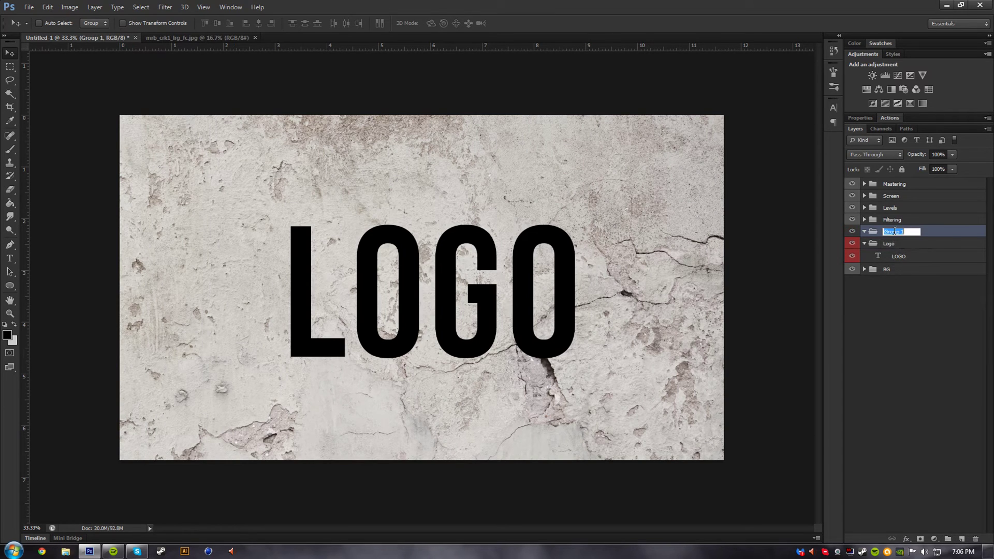
text(Glow)
key(Return)
mouse_move(895, 232)
mouse_down()
mouse_move(904, 250)
mouse_move(909, 240)
mouse_up()
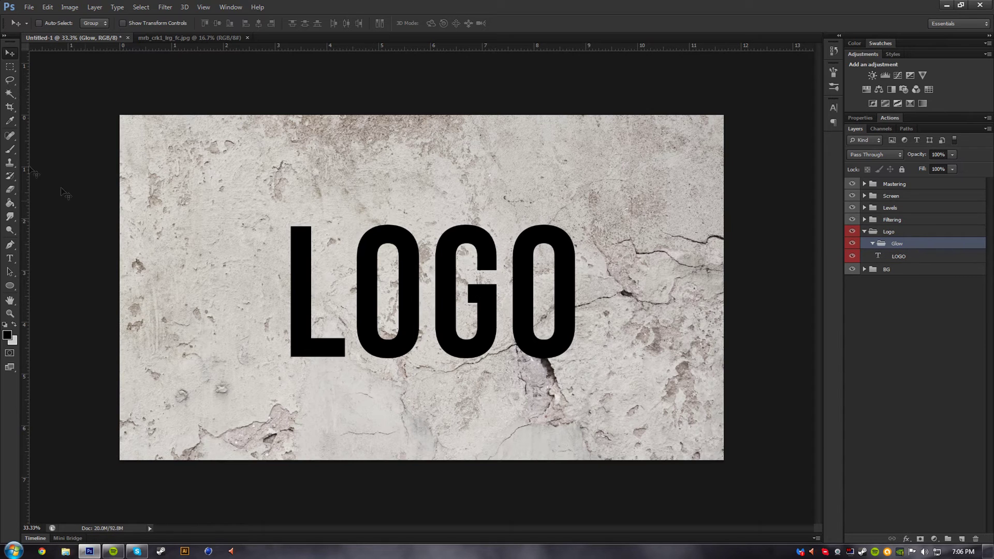
click(9, 66)
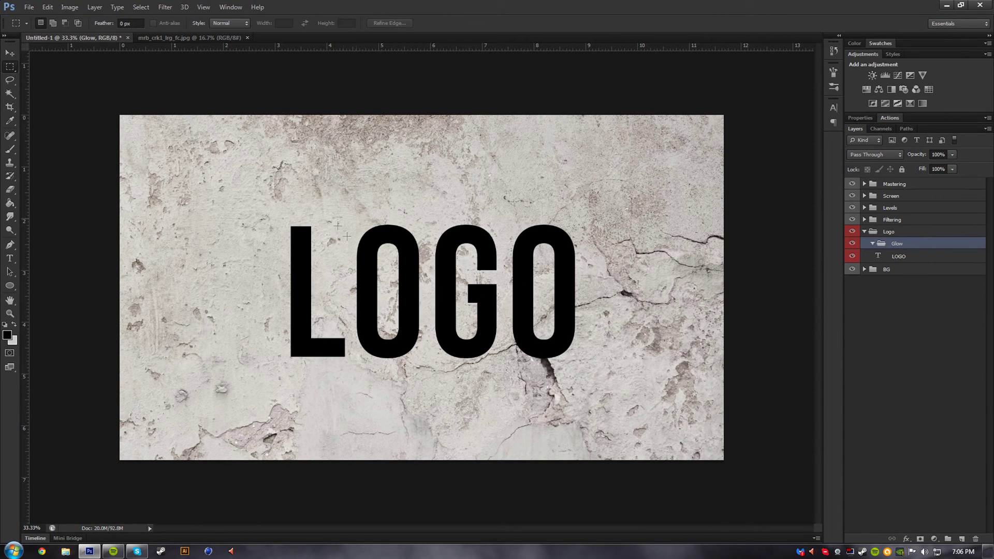
click(10, 79)
click(904, 257)
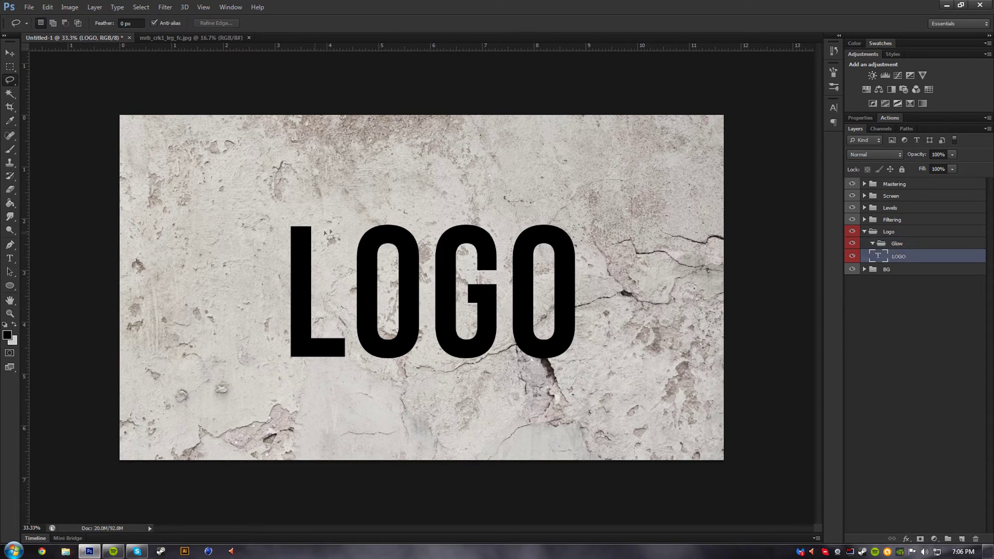
click(10, 66)
shift+click(915, 242)
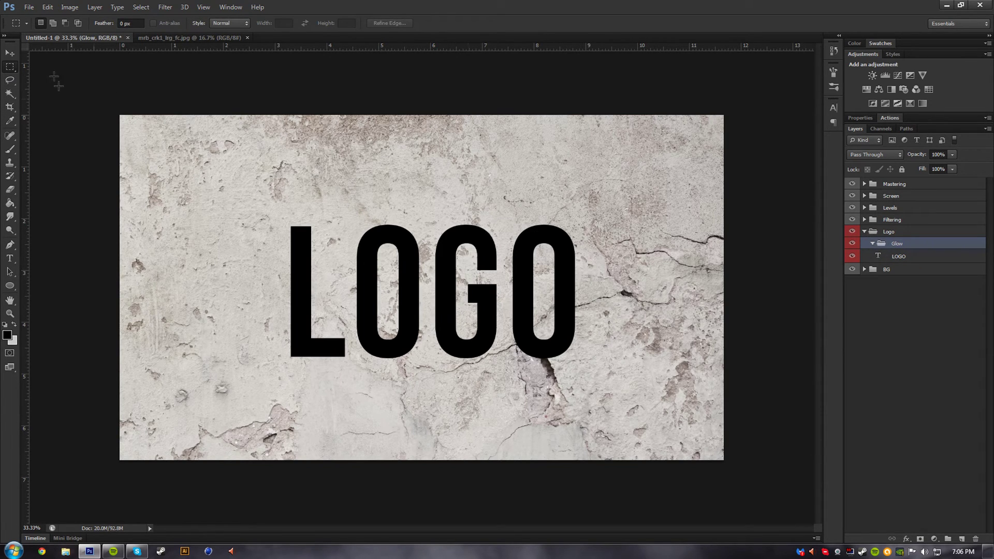
click(9, 80)
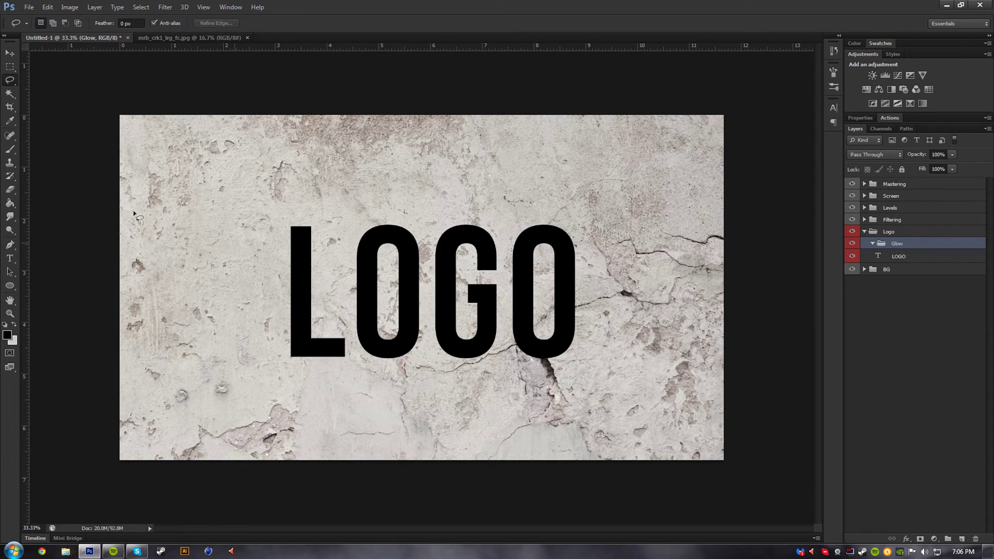
click(9, 69)
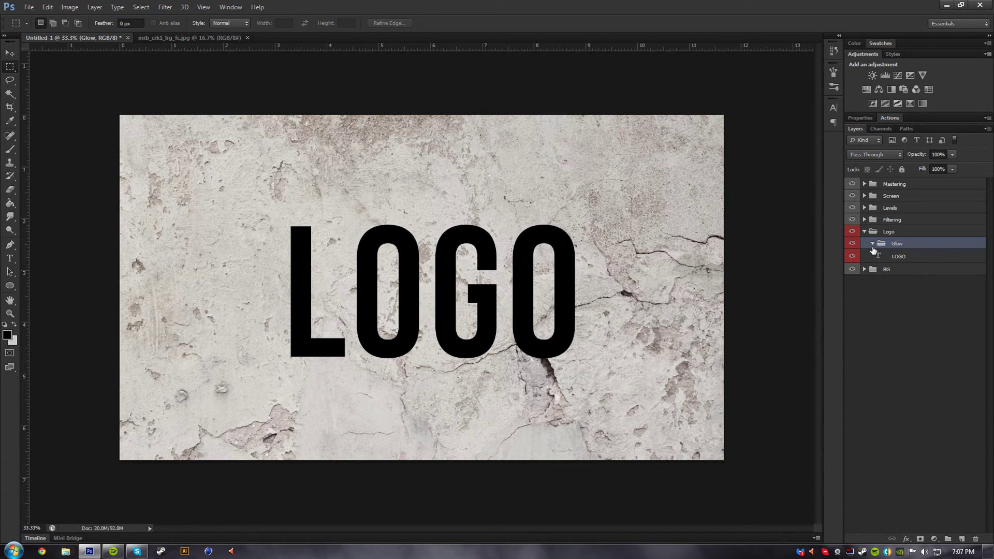
click(912, 258)
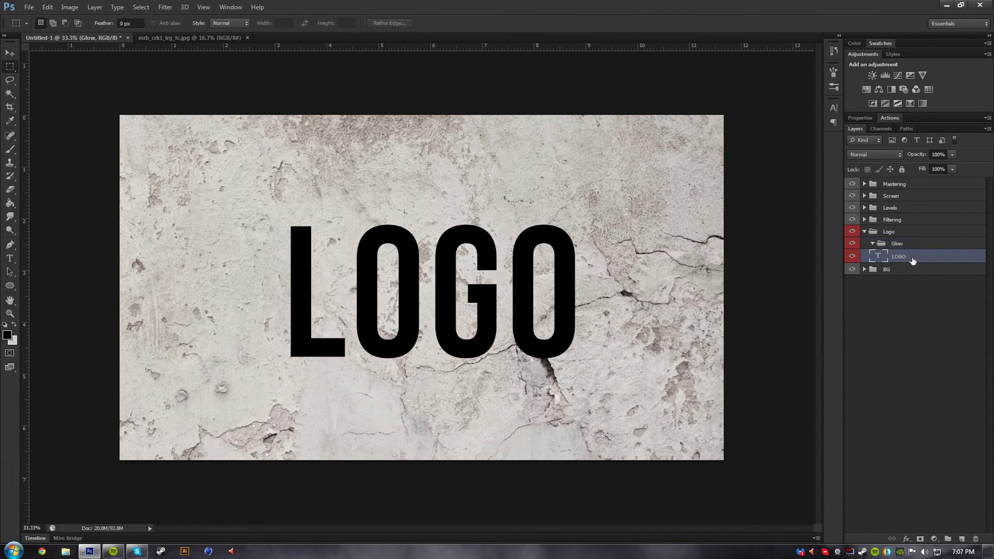
Create a new layer named R1 inside the Glow group.
click(910, 244)
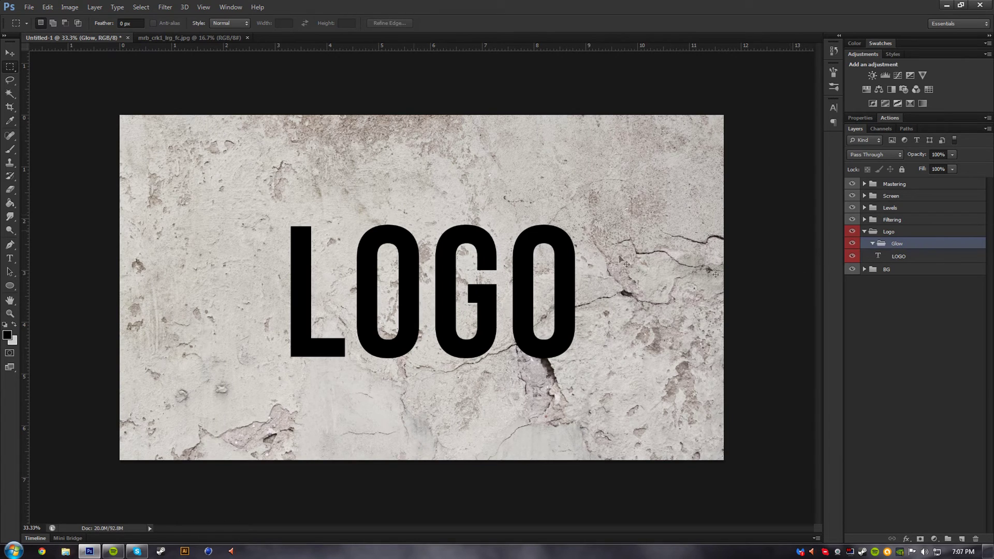
key(ctrl+shift+n)
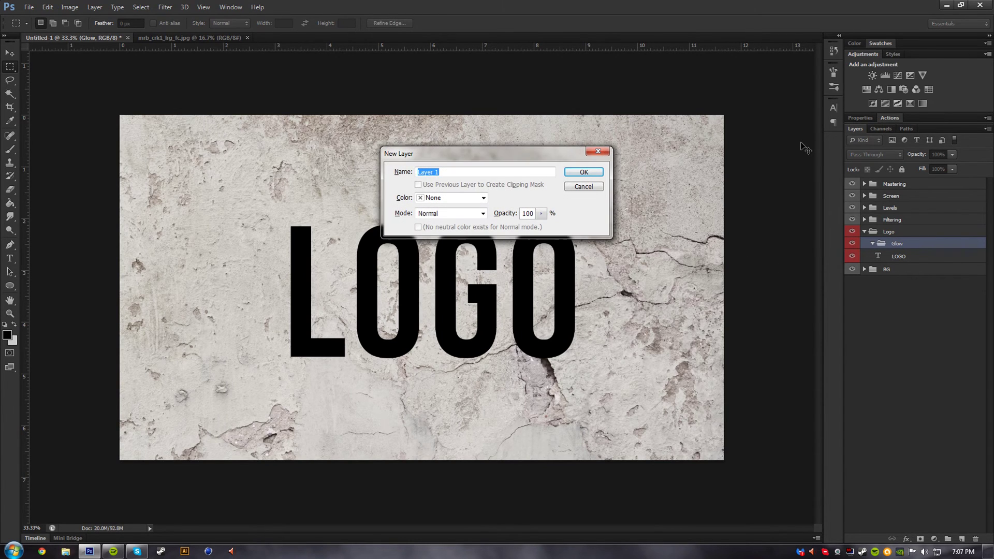
text(G1)
key(BackSpace)
key(Return)
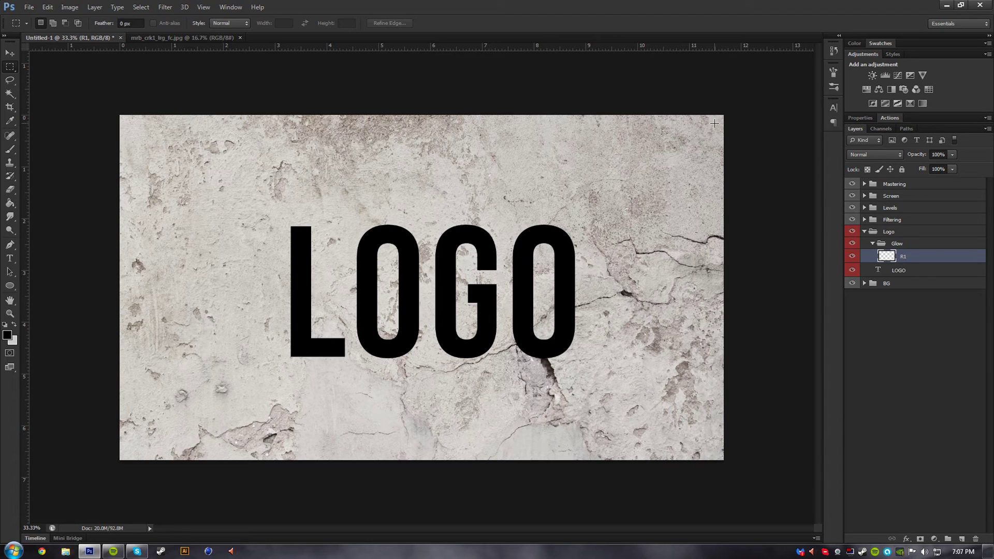
Collapse the Glow and Logo groups, and expand the BG group with its Texture group selected.
drag(715, 122, 127, 455)
key(ctrl+d)
click(911, 244)
click(873, 243)
click(864, 231)
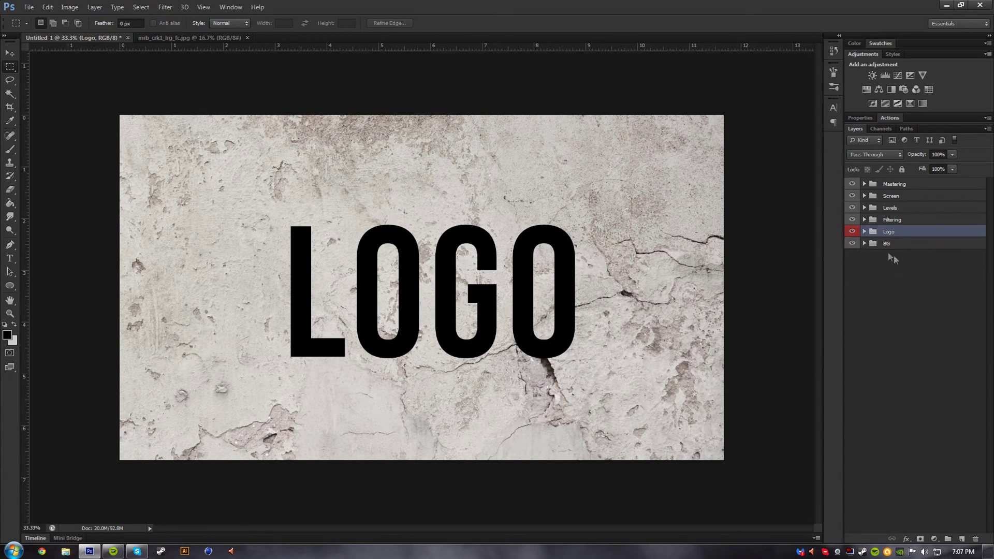
click(864, 243)
click(883, 255)
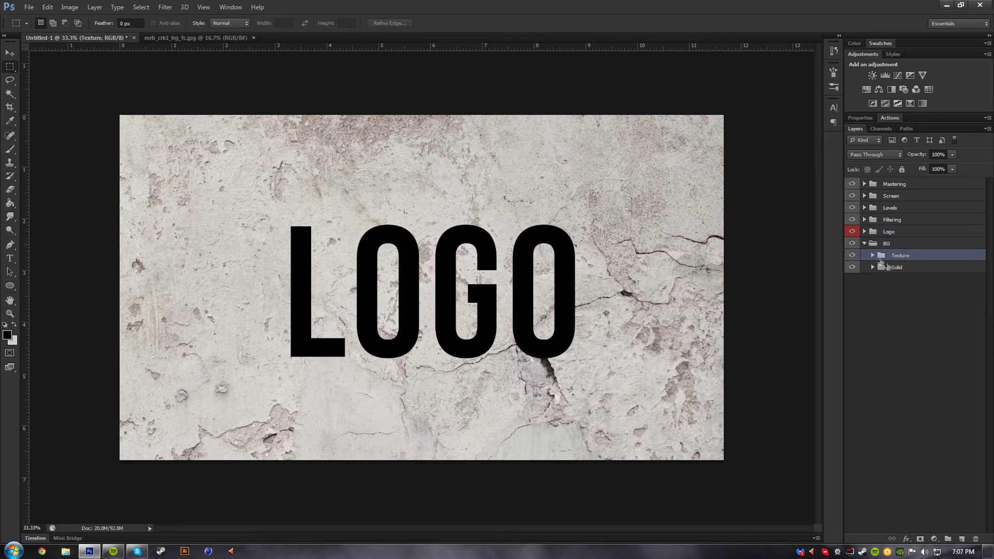
Expand the Texture, Logo, Filtering, Levels, Screen and Mastering groups to examine the document's layer structure.
click(872, 256)
click(864, 232)
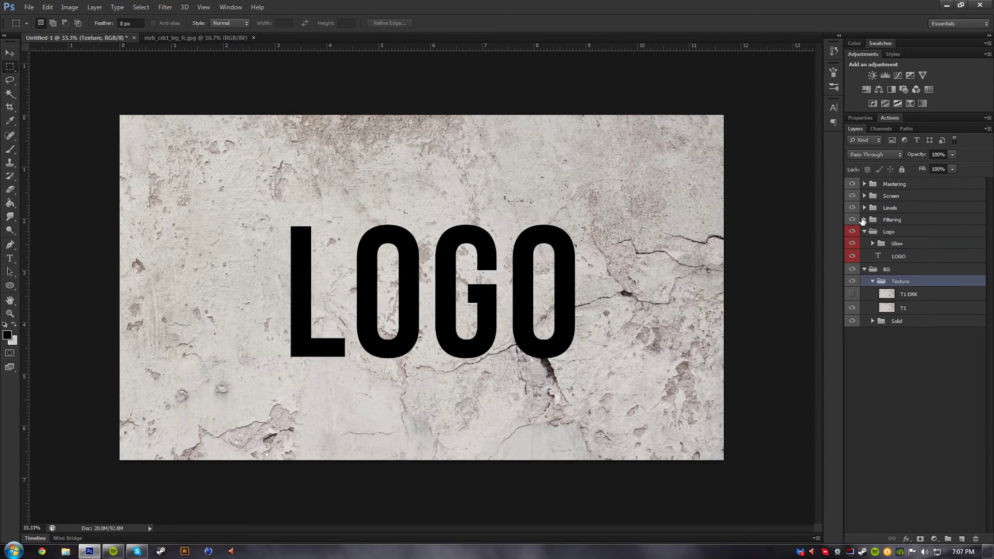
click(875, 220)
click(864, 207)
click(863, 195)
click(864, 184)
click(874, 184)
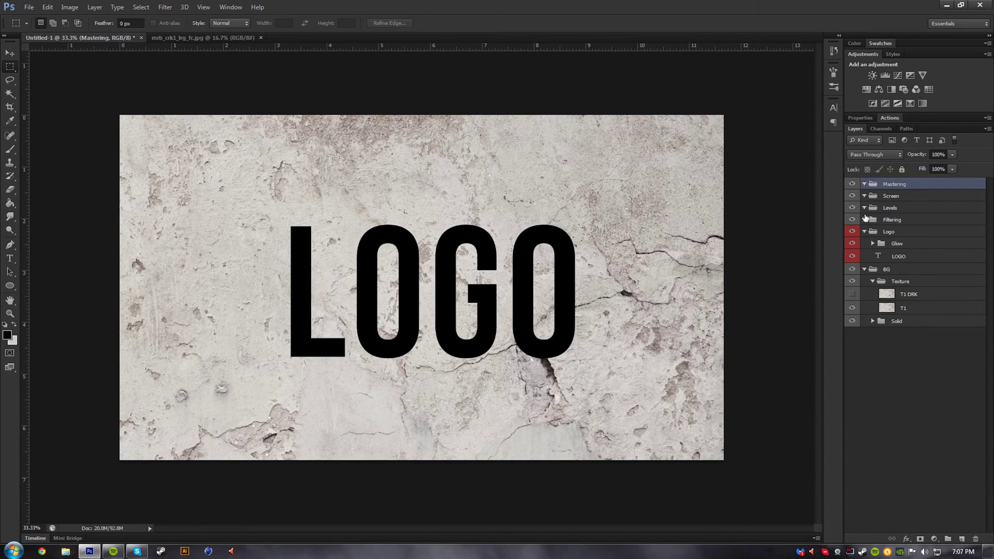
Collapse the Filtering, Levels, Screen and Mastering groups, leaving the Mastering group selected.
click(874, 207)
click(863, 208)
click(864, 184)
click(893, 184)
click(10, 79)
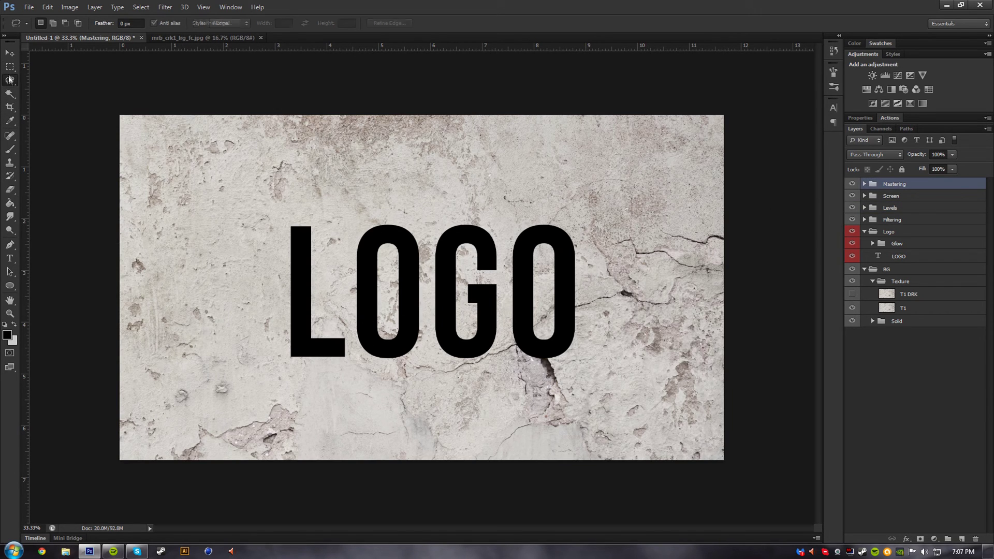
click(10, 313)
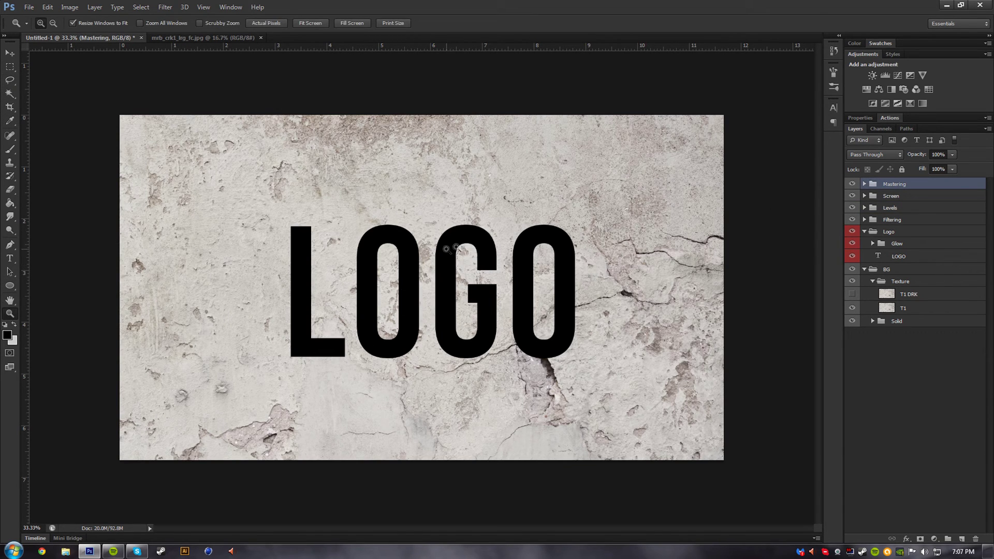
Collapse the BG and Logo groups and select the Mastering group.
click(895, 269)
click(864, 269)
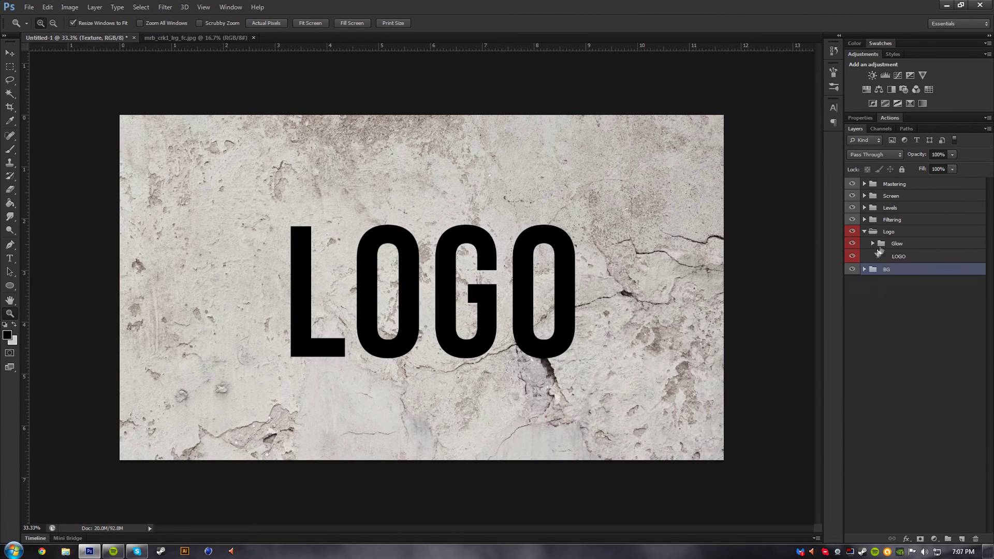
click(884, 243)
click(888, 232)
click(891, 220)
click(894, 184)
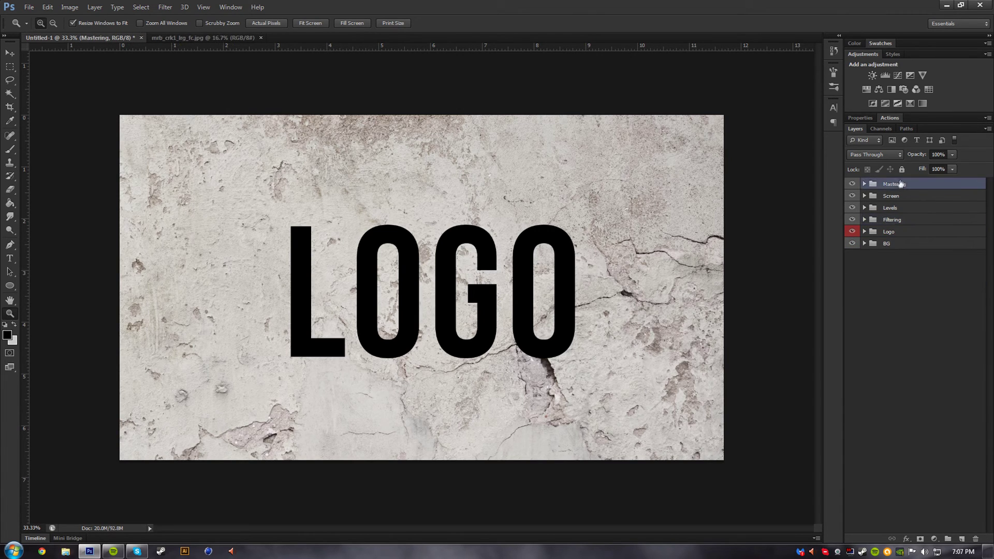
click(10, 66)
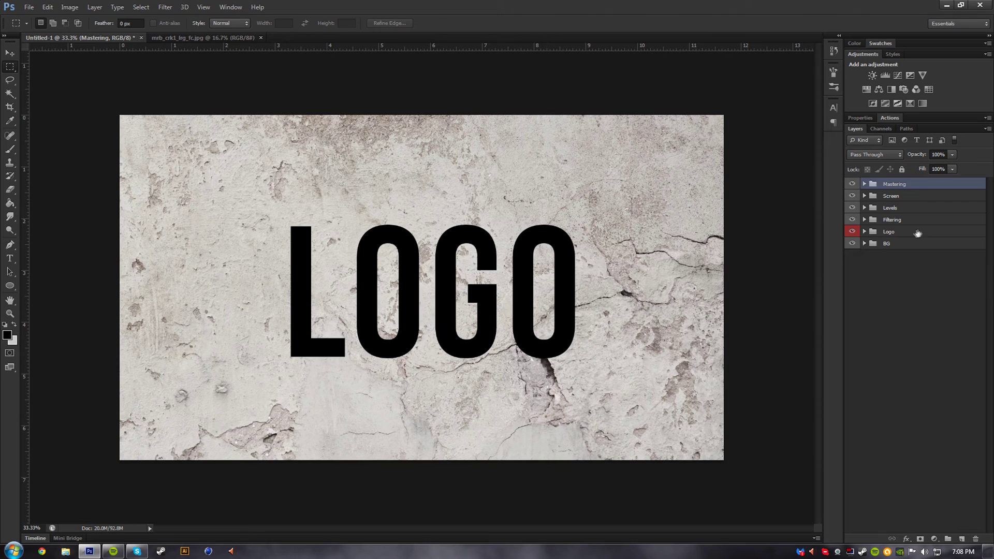
click(909, 244)
click(901, 231)
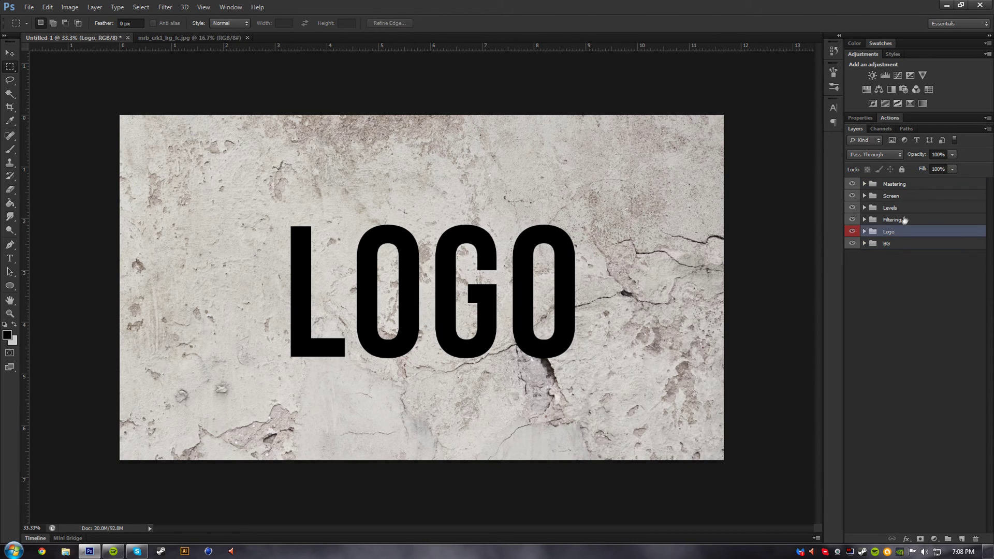
click(875, 219)
click(906, 208)
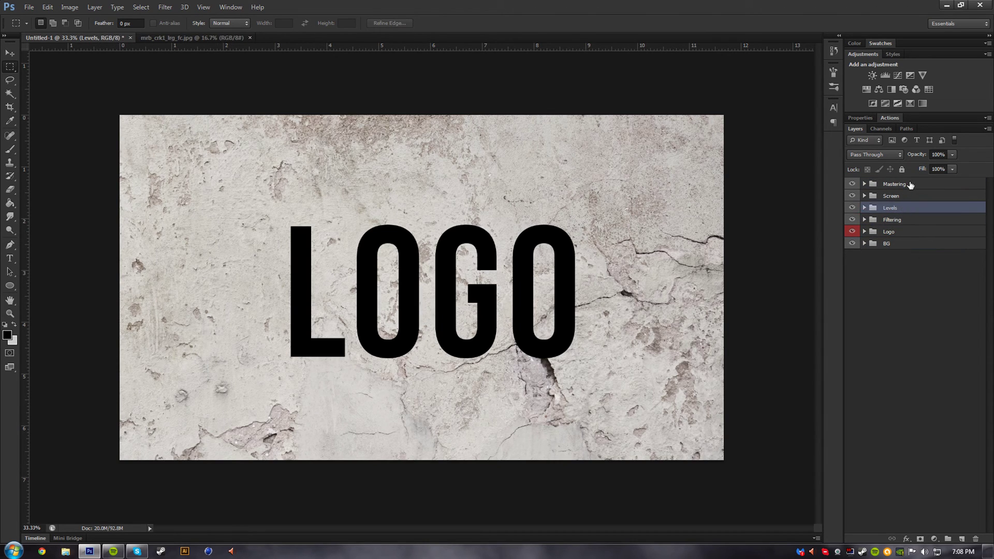
click(911, 185)
click(897, 247)
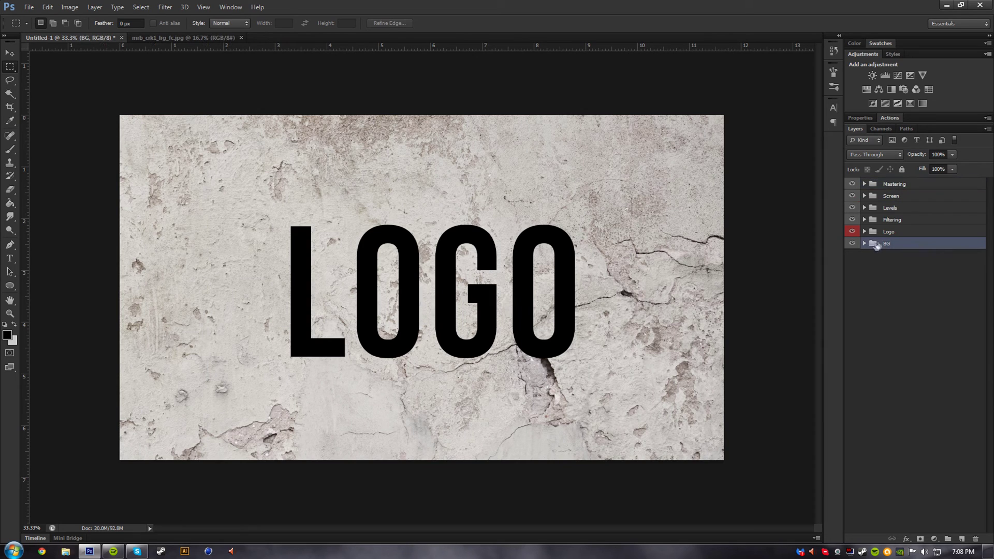
shift+click(911, 186)
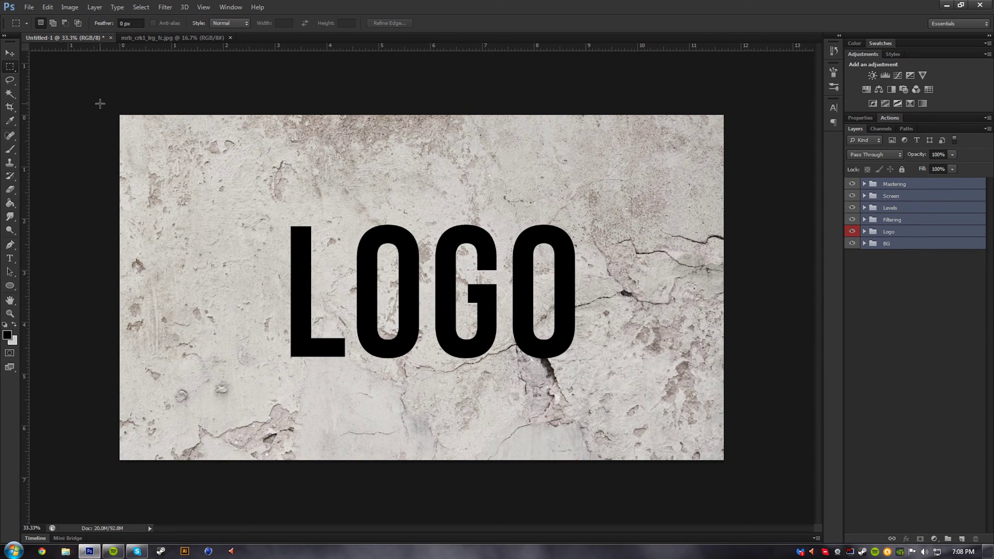
click(917, 241)
click(915, 232)
click(916, 220)
click(10, 53)
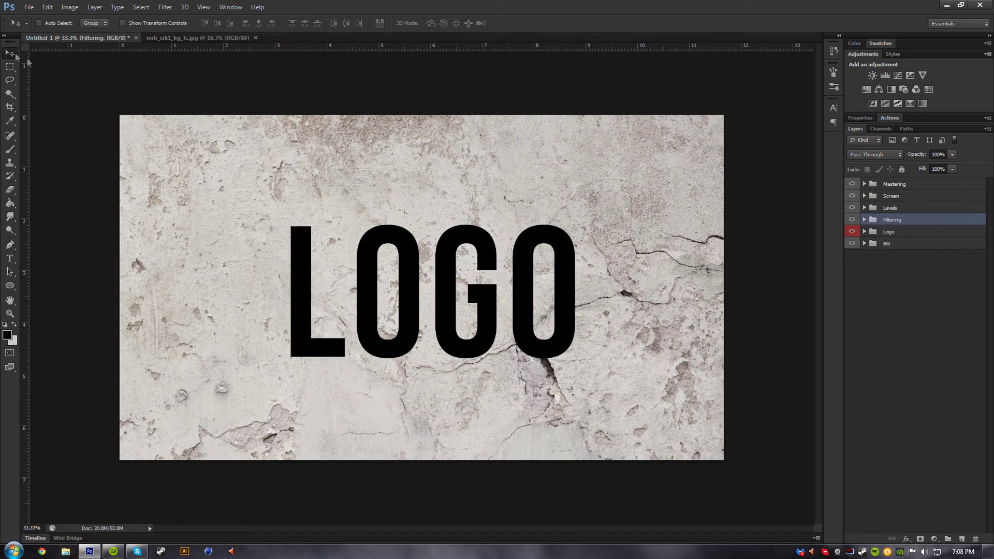
Expand the Logo group and select the Glow group inside it.
click(864, 231)
click(898, 243)
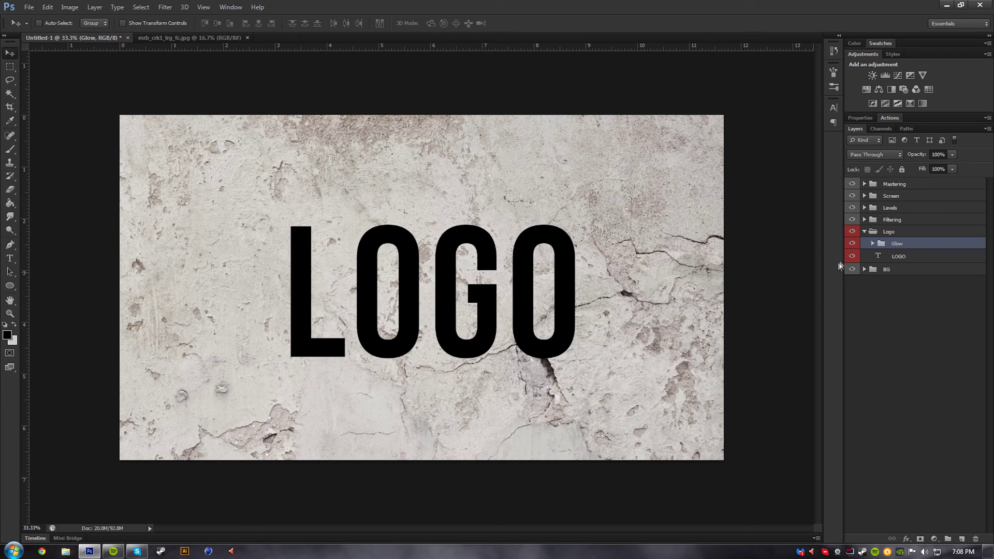
click(9, 80)
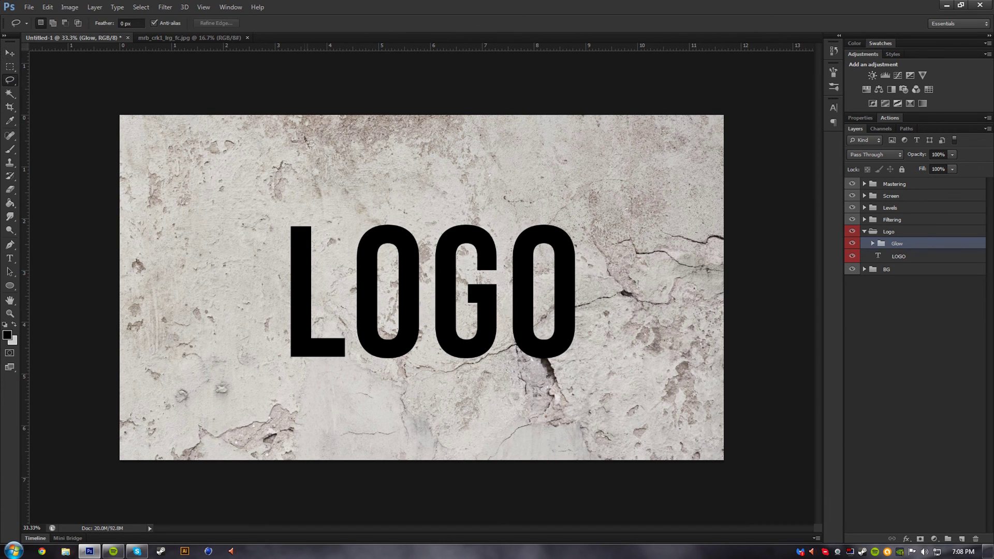
Check the mrb_crk1_lrg_fc.jpg wall texture document against the logo document, and close the texture document.
click(210, 36)
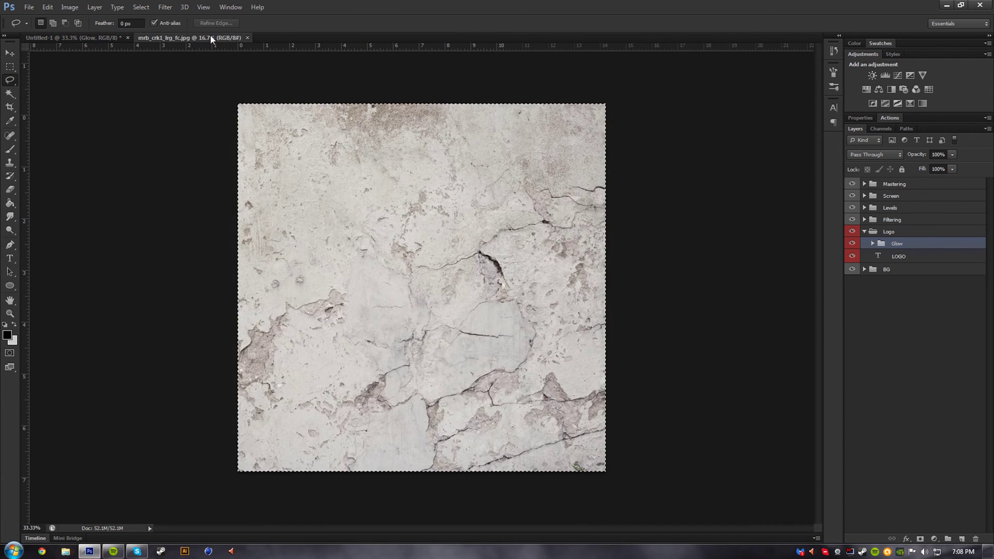
key(ctrl+a)
click(104, 37)
click(221, 38)
click(114, 38)
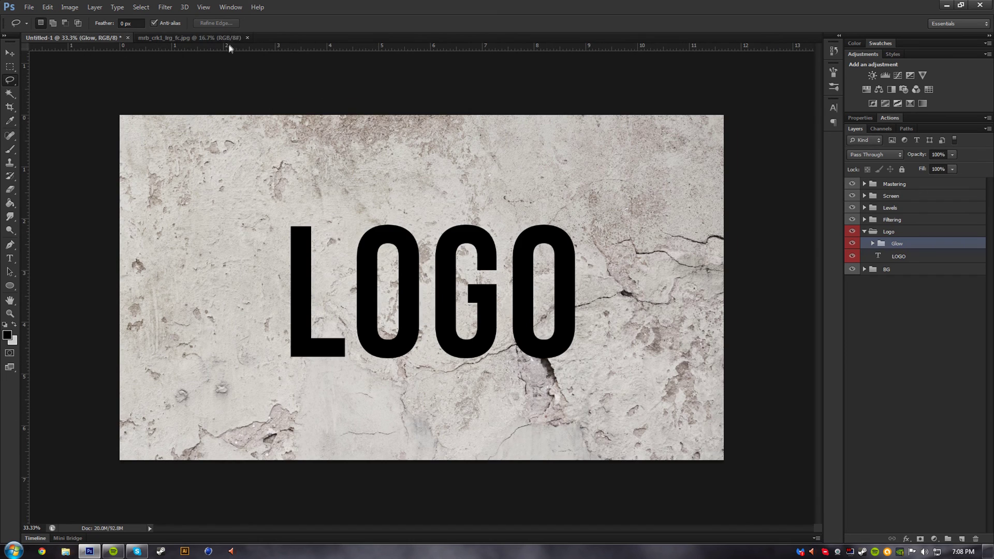
click(250, 38)
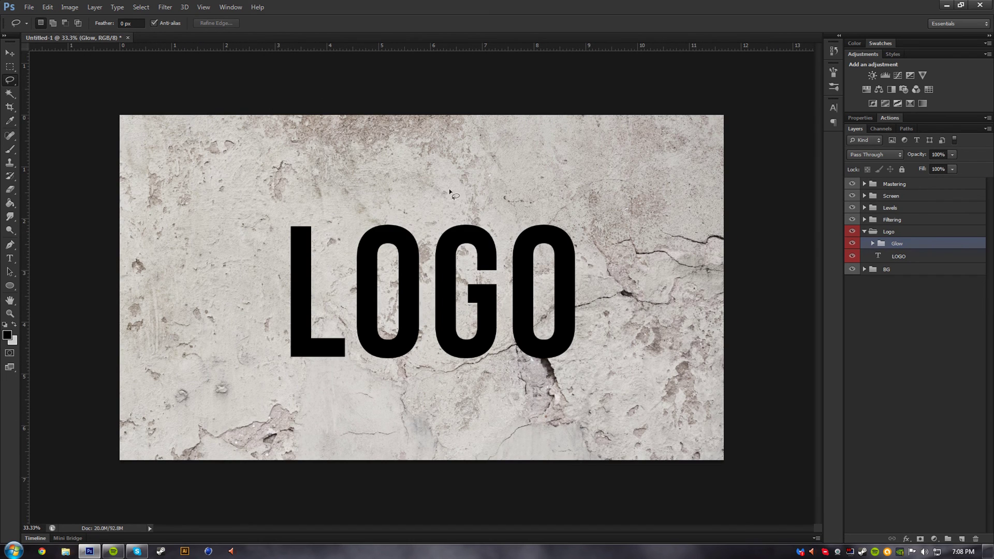
Activate the Rectangular Marquee tool and clear any selection on the canvas.
click(10, 67)
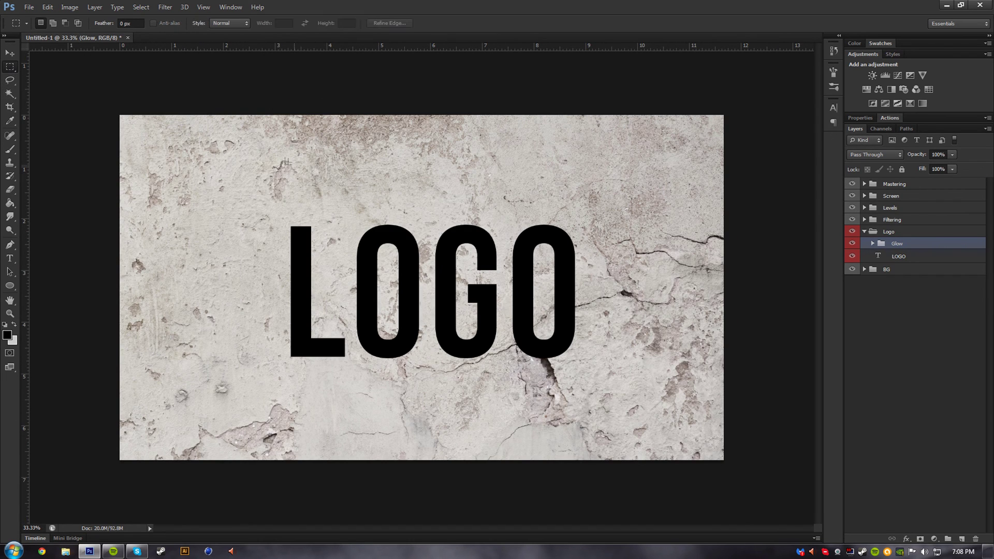
click(15, 84)
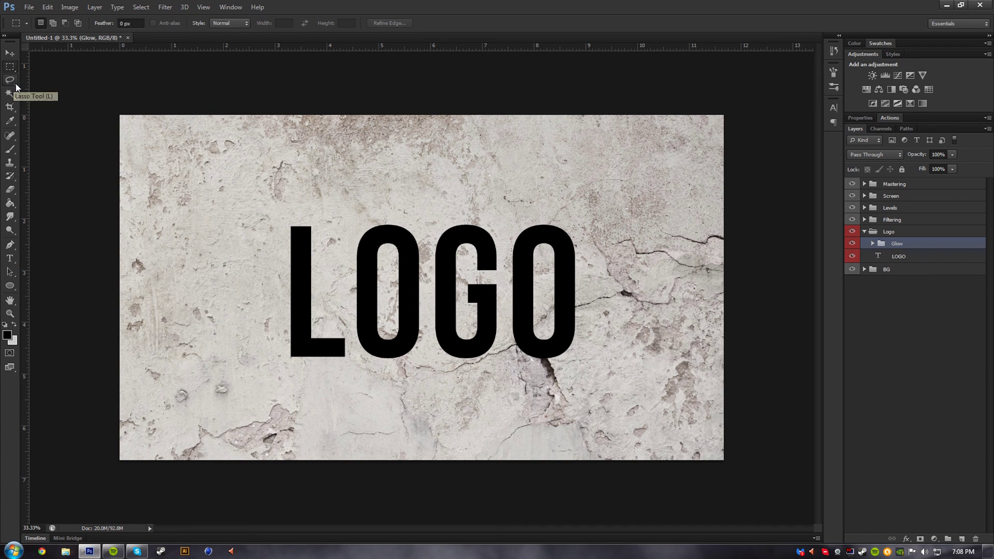
click(11, 69)
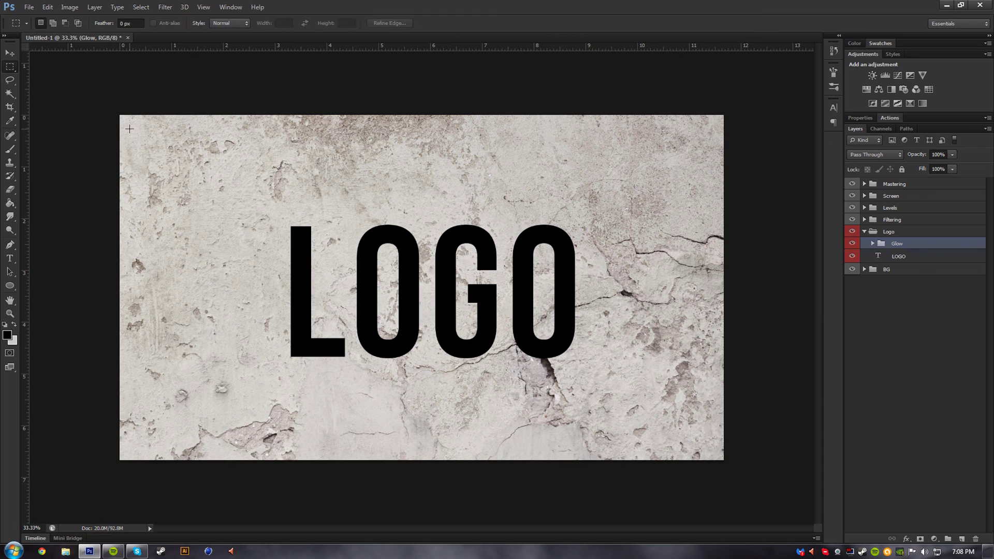
mouse_move(128, 121)
mouse_down()
mouse_move(401, 397)
mouse_move(596, 450)
mouse_move(713, 452)
mouse_move(599, 370)
mouse_move(179, 161)
mouse_move(129, 121)
mouse_up()
key(ctrl+d)
click(129, 122)
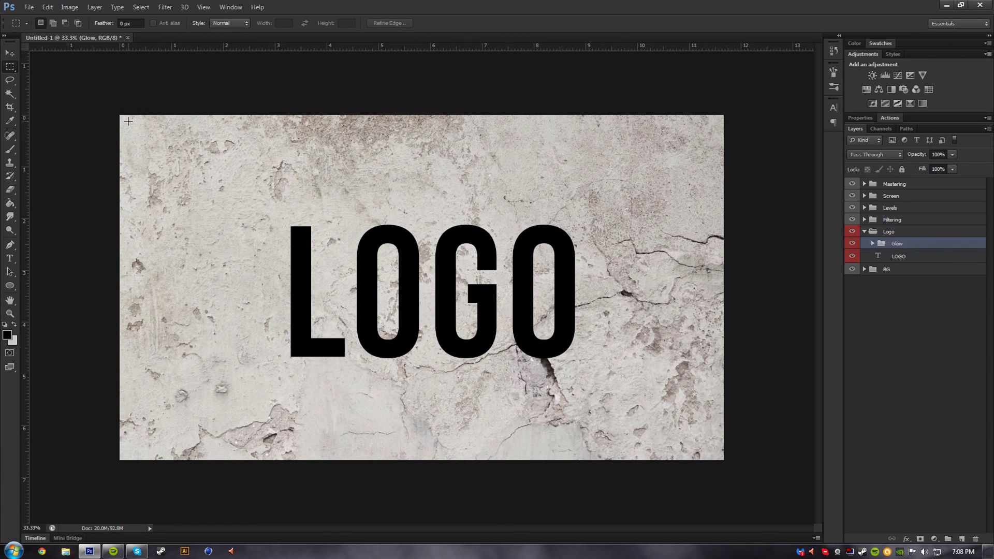